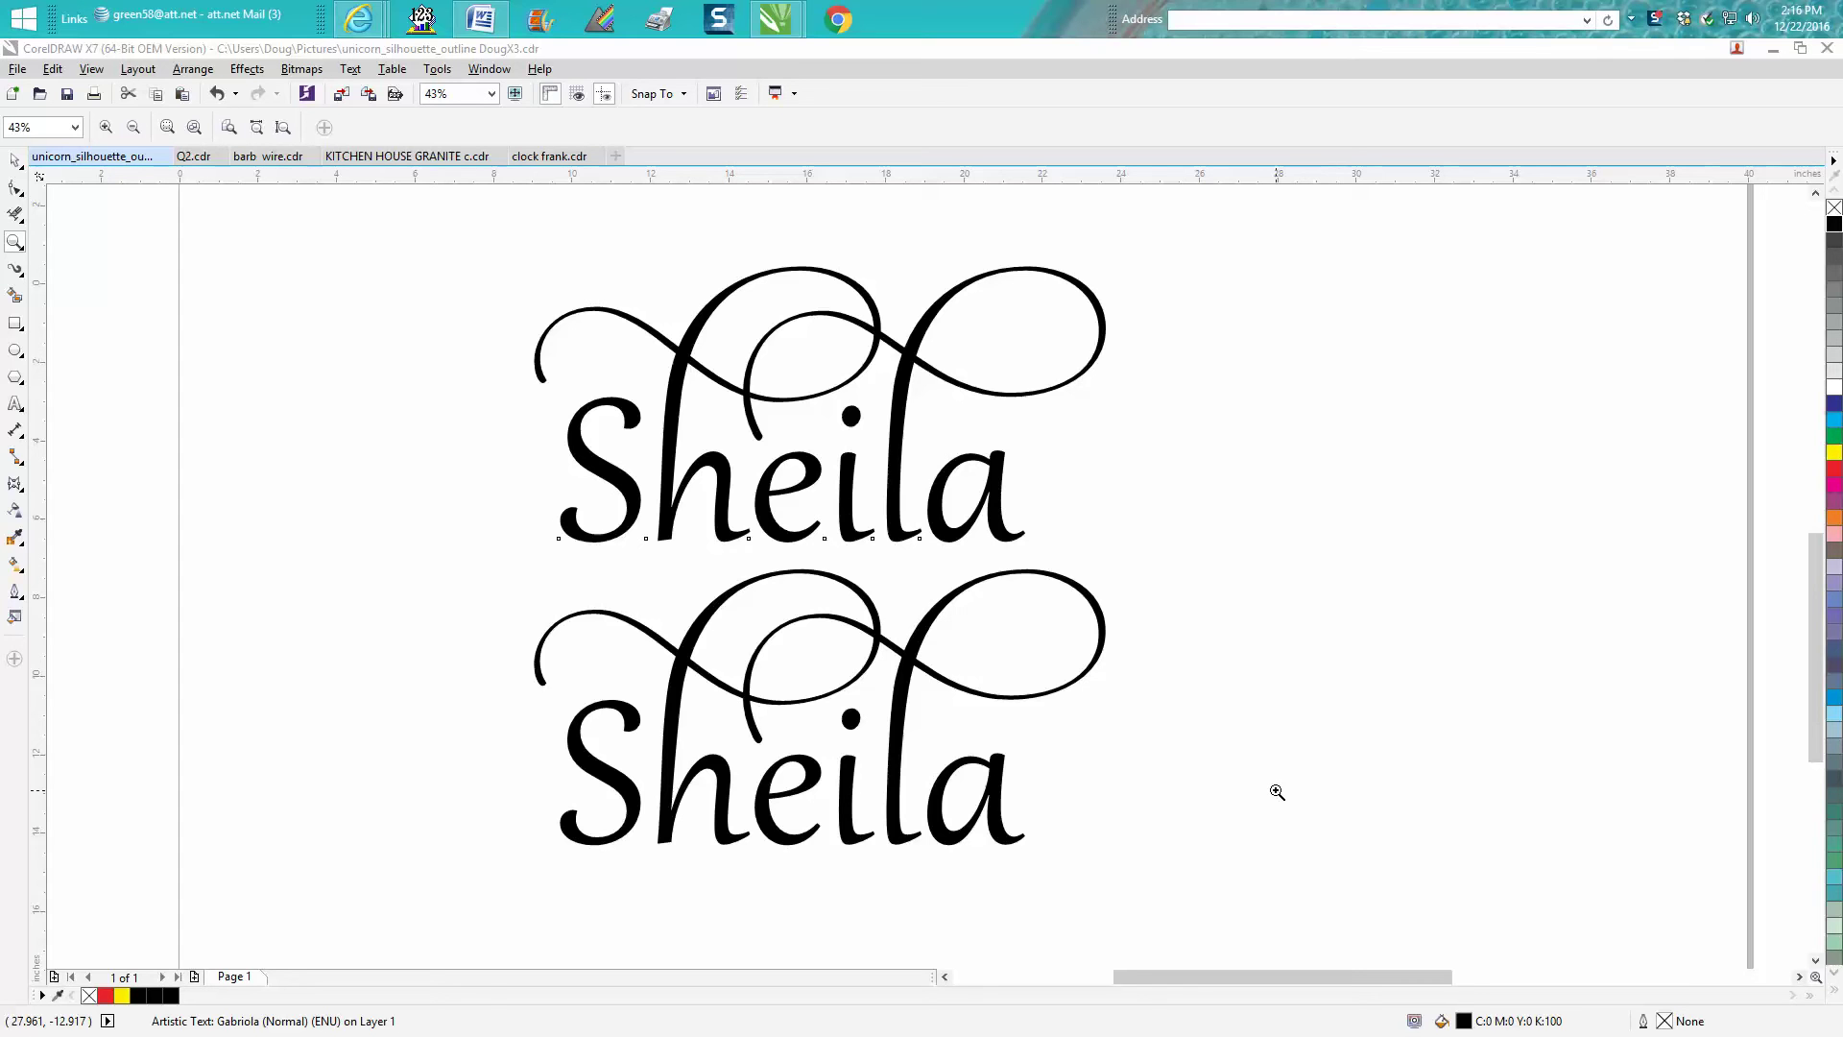
With the Pick tool, select the lower copy of the Sheila text rather than the top one
{"action": "left_click", "coordinate": [15, 161]}
{"action": "left_click", "coordinate": [234, 227]}
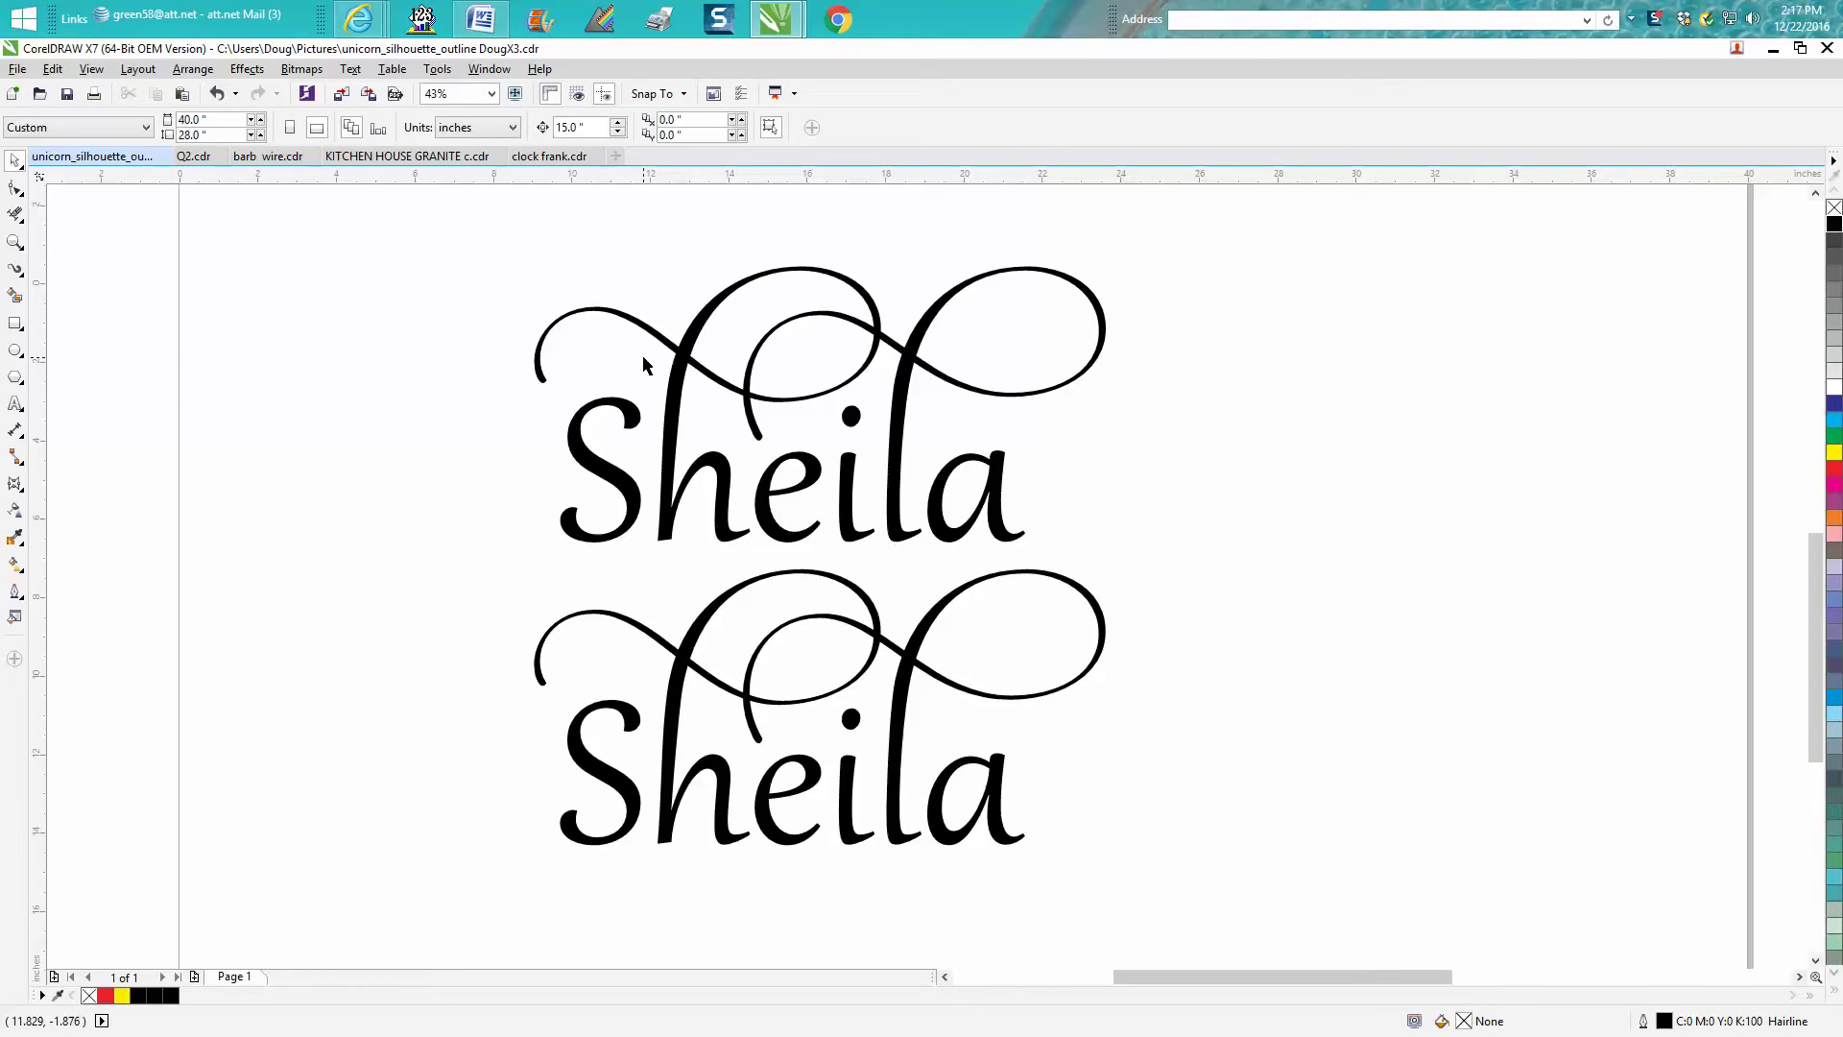
{"action": "left_click", "coordinate": [679, 378]}
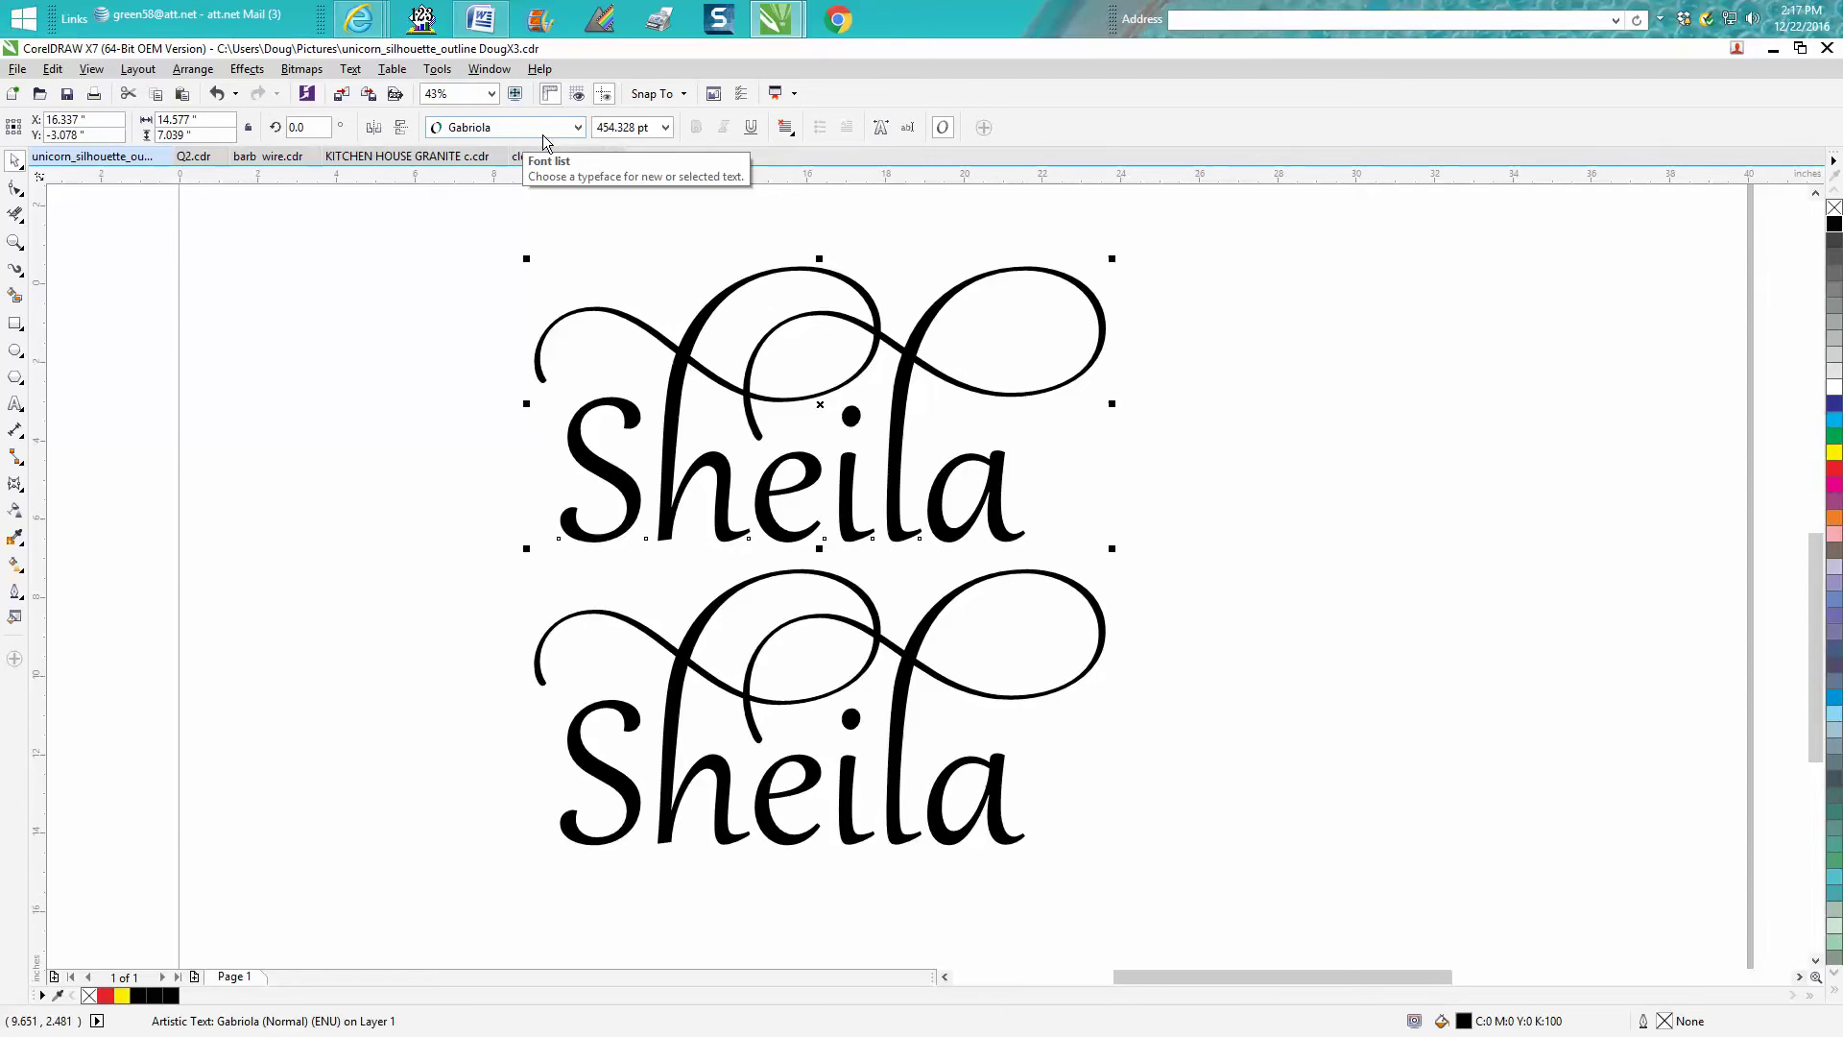
{"action": "left_click", "coordinate": [551, 216]}
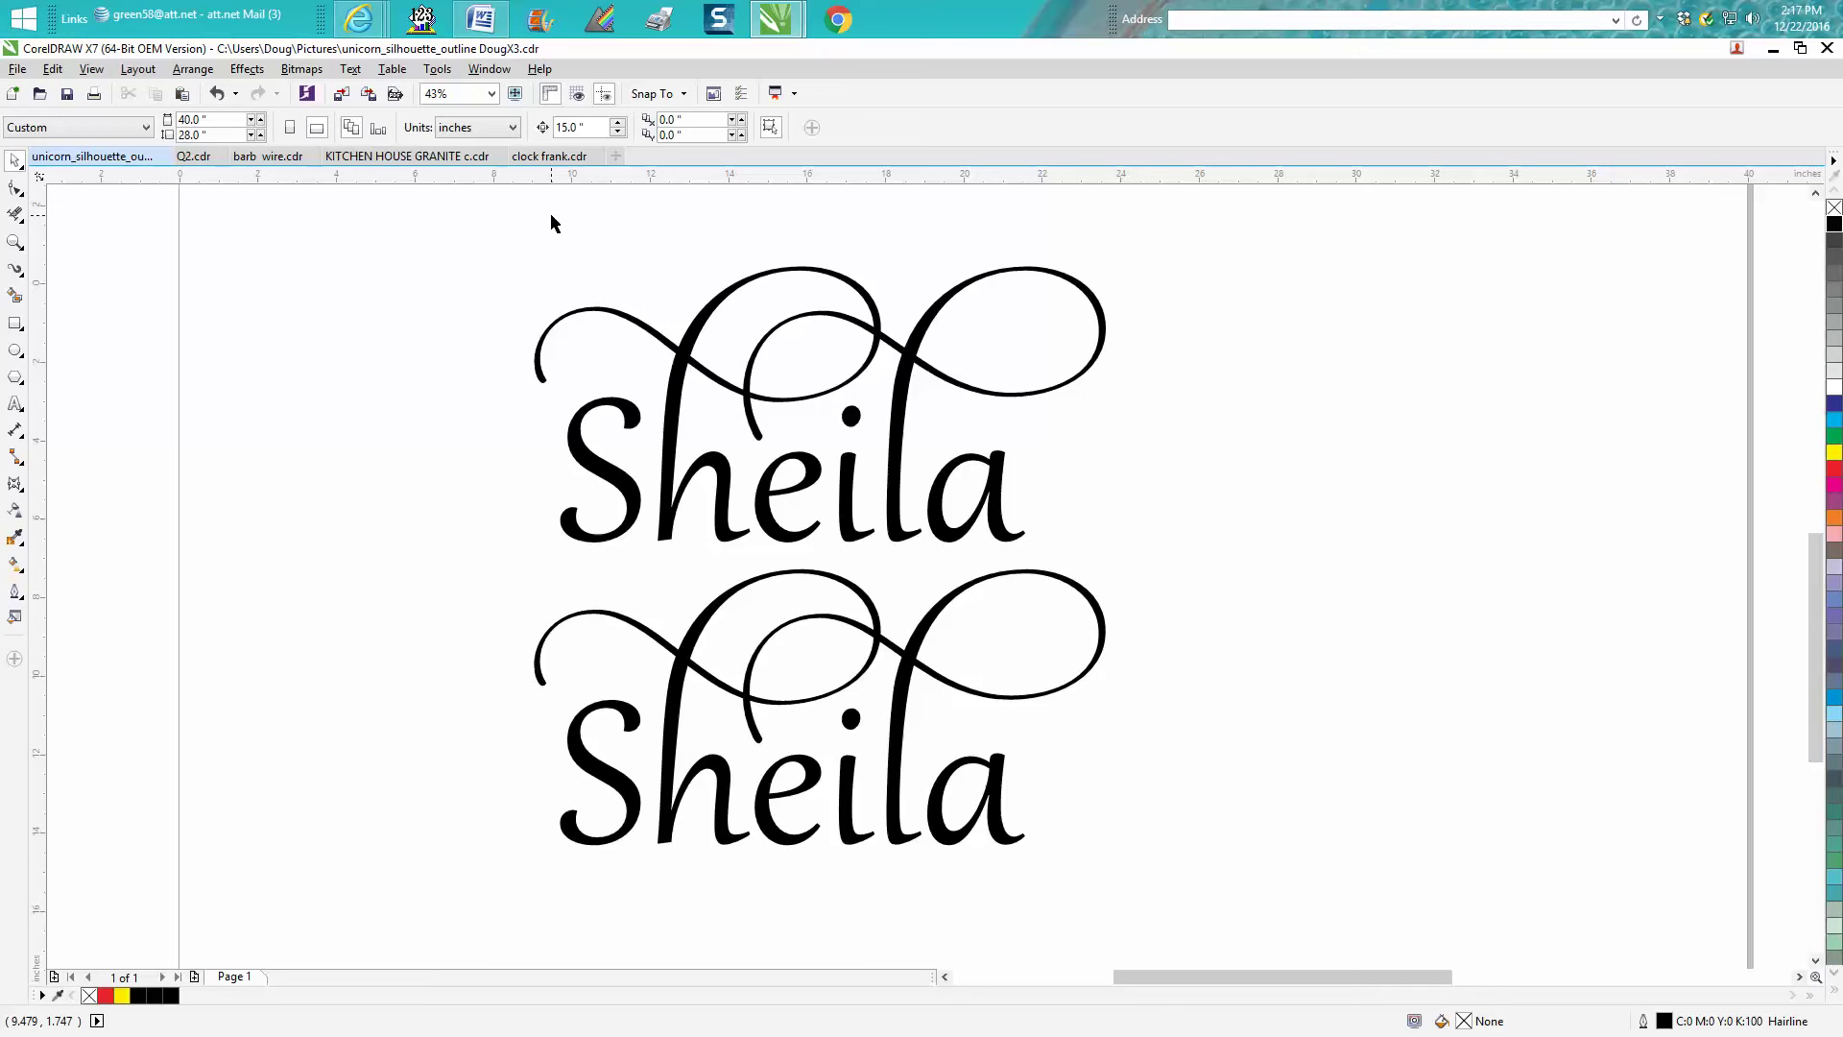
{"action": "left_click", "coordinate": [688, 353]}
{"action": "left_click", "coordinate": [720, 600]}
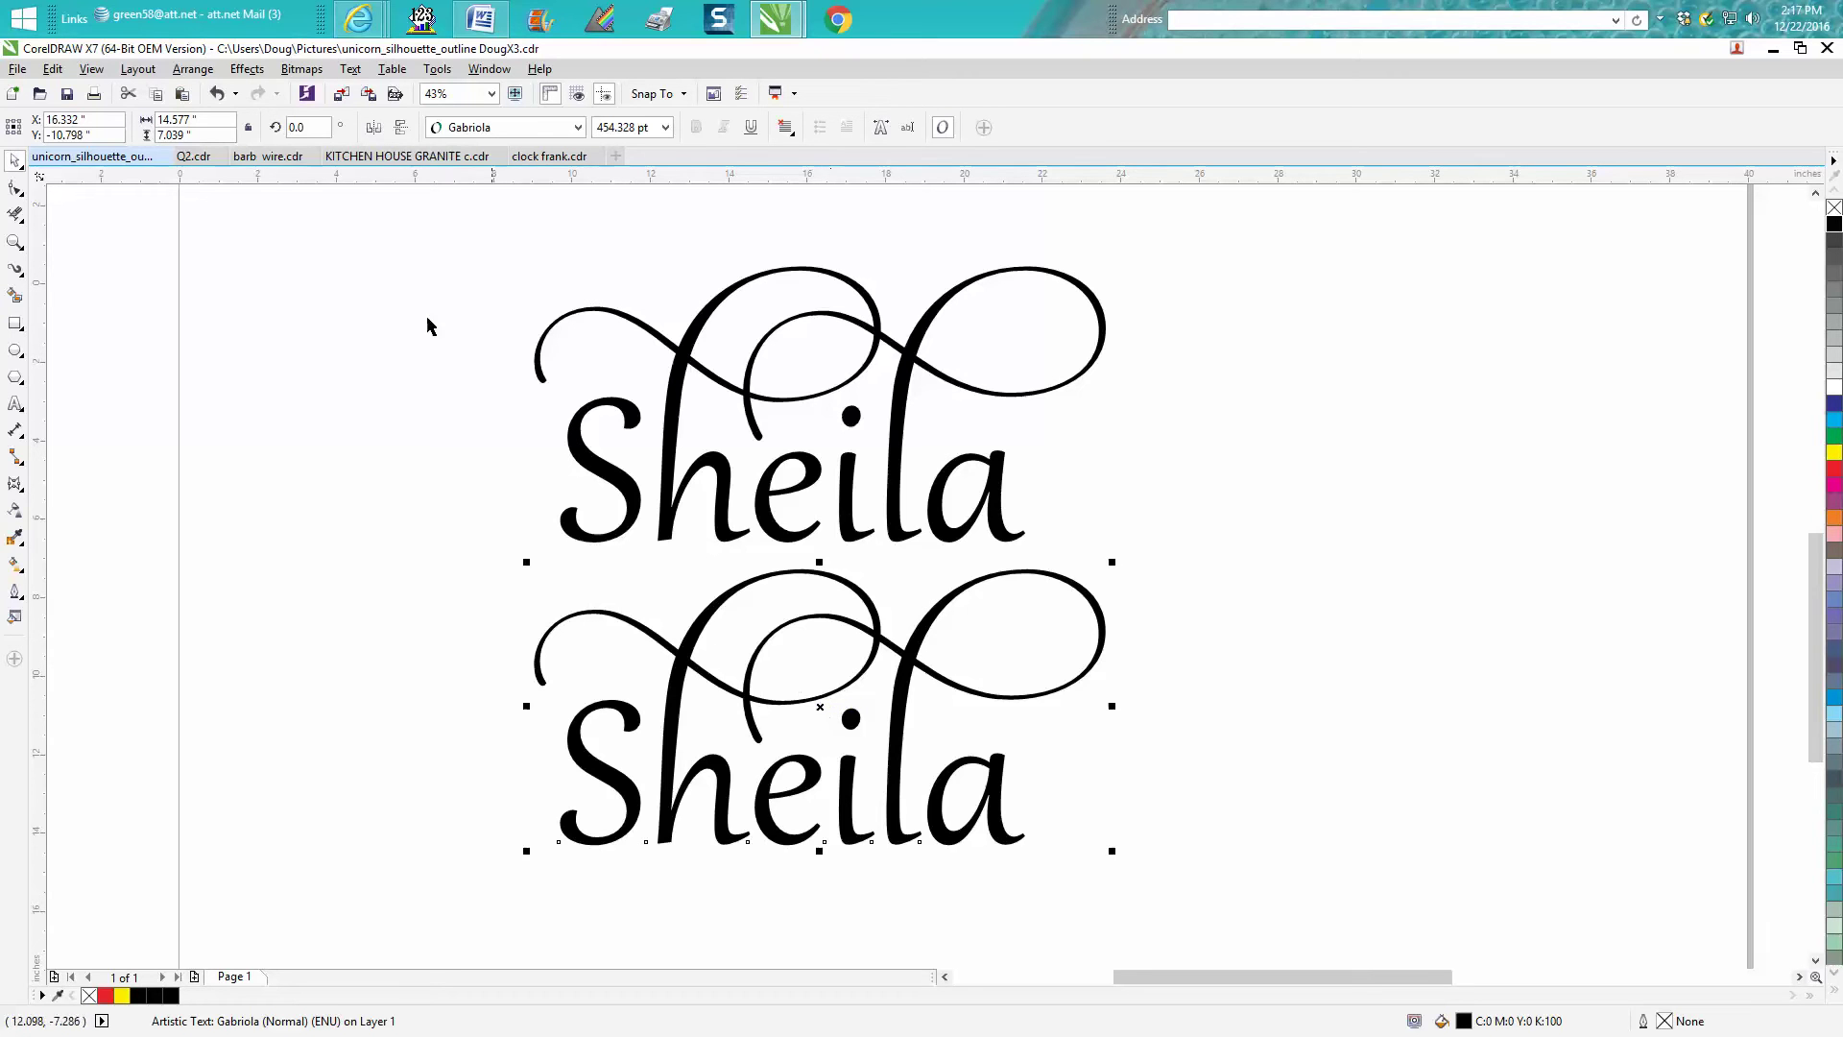
Convert the lower Sheila text to curves with Arrange > Convert to Curves
{"action": "left_click", "coordinate": [193, 69]}
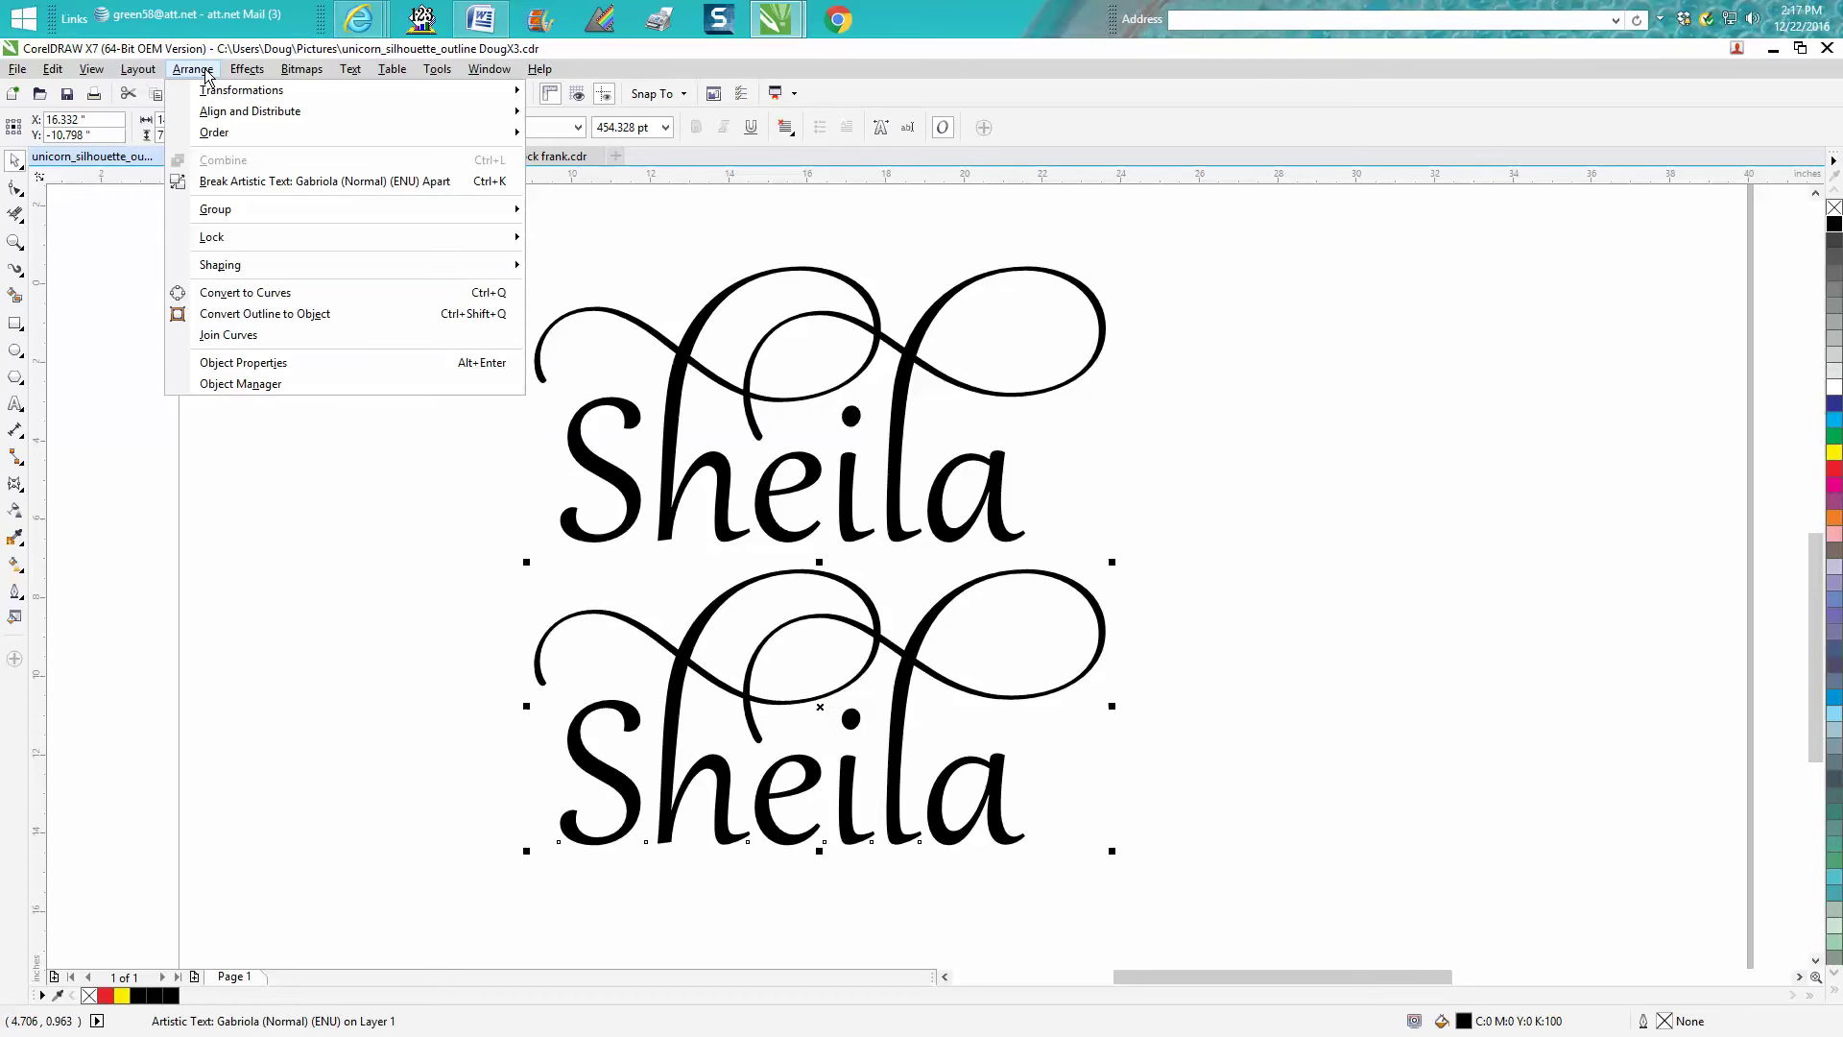
{"action": "left_click", "coordinate": [229, 297]}
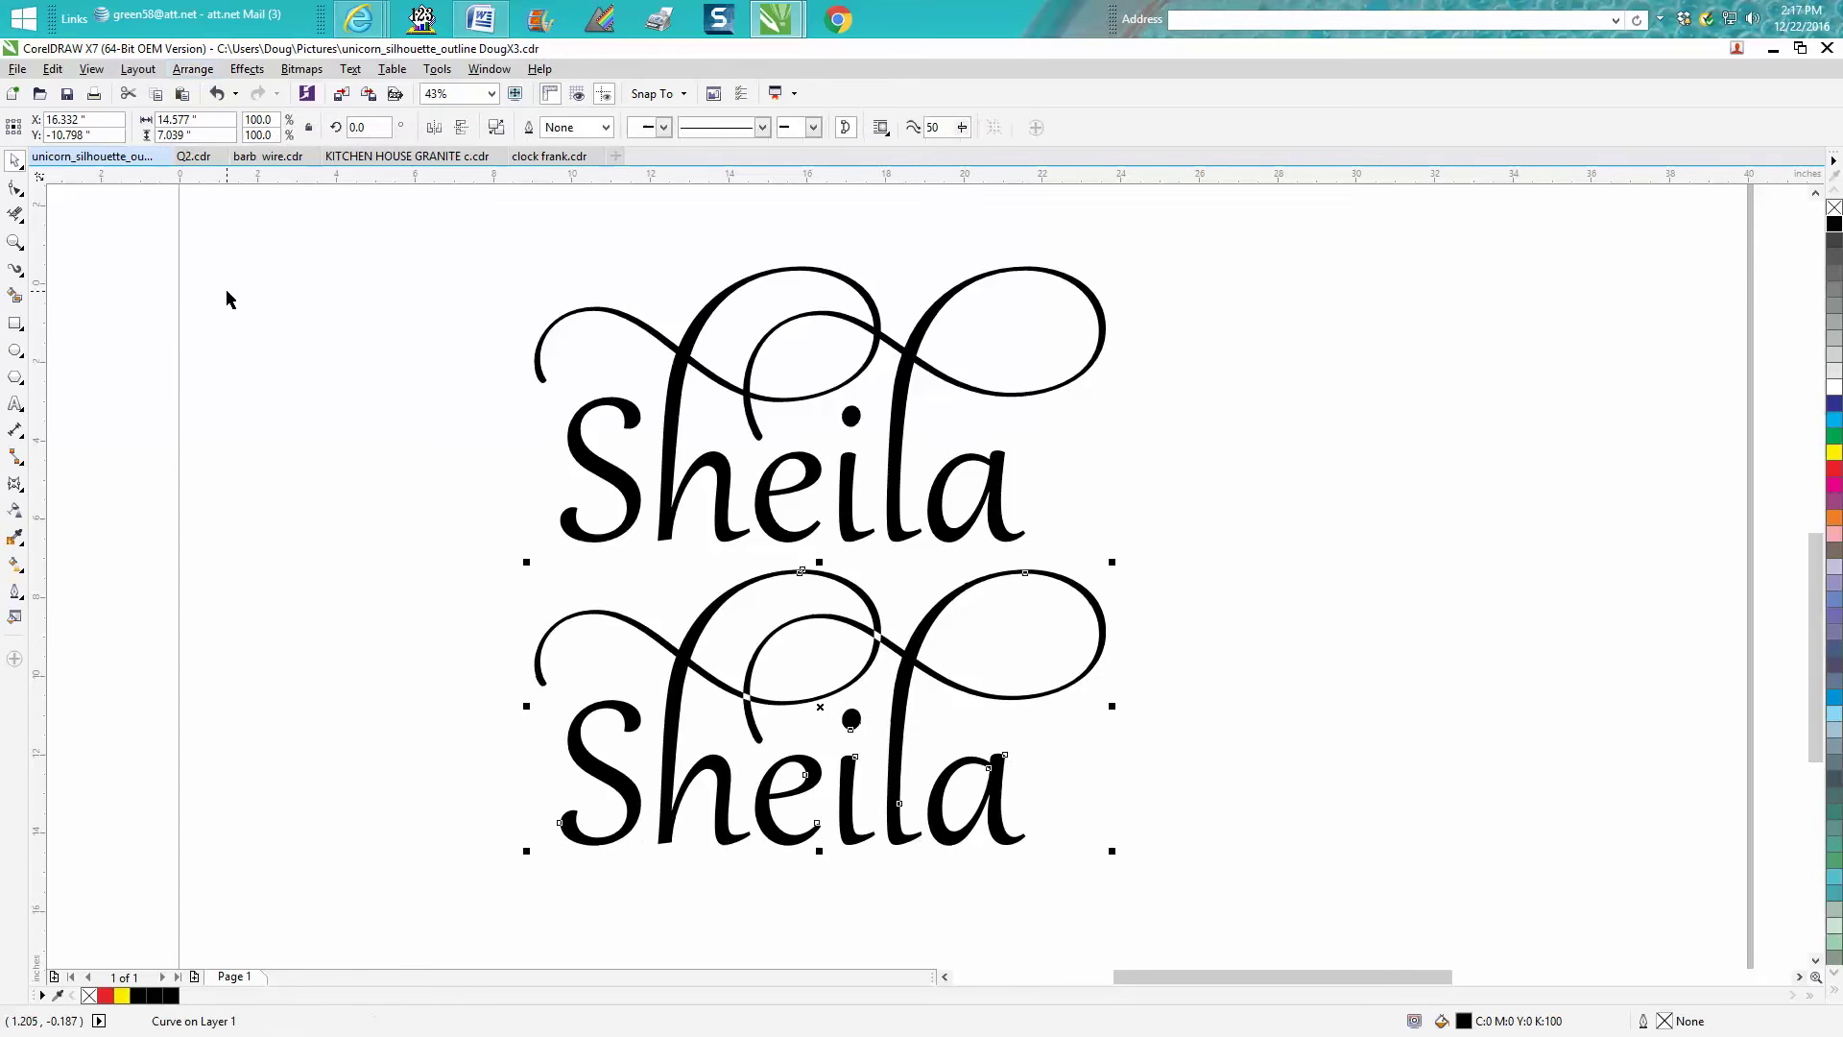
{"action": "left_click", "coordinate": [227, 297]}
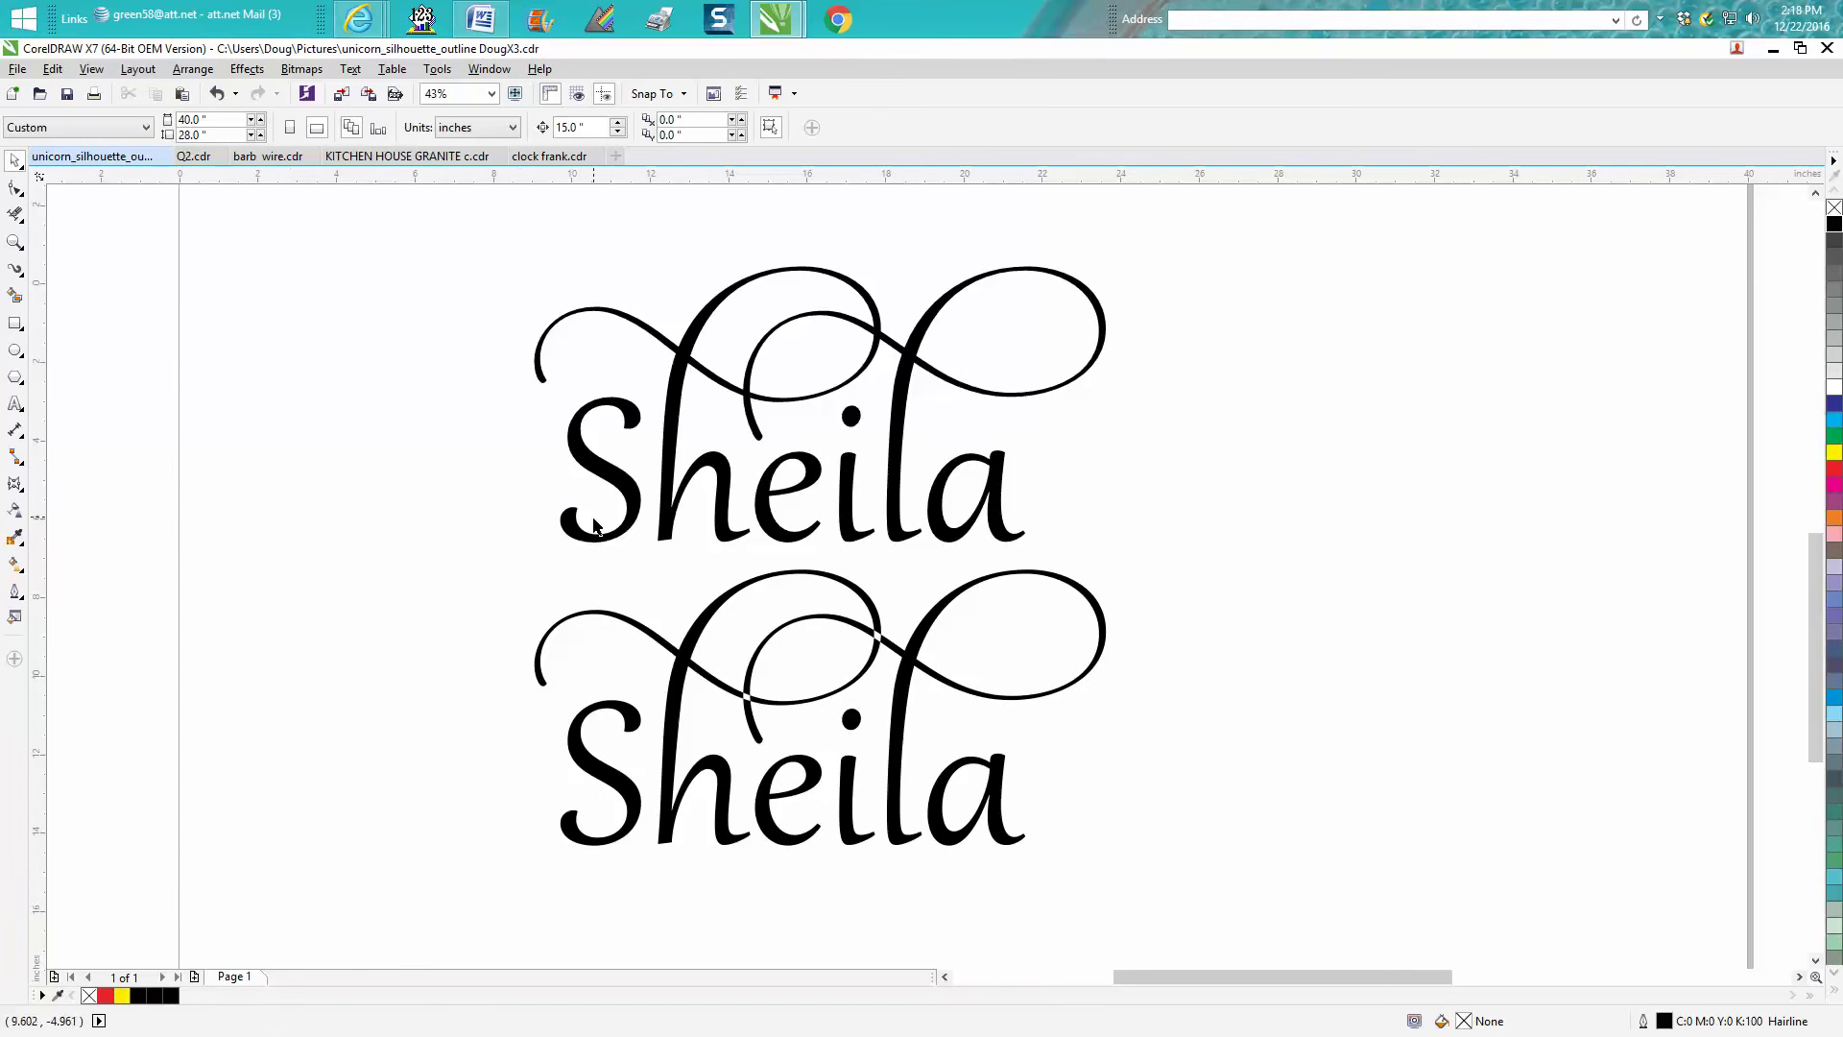
Zoom in closely on the crossing gaps of the lower Sheila lettering
{"action": "left_click", "coordinate": [15, 242]}
{"action": "left_click_drag", "start_coordinate": [515, 571], "coordinate": [1165, 856]}
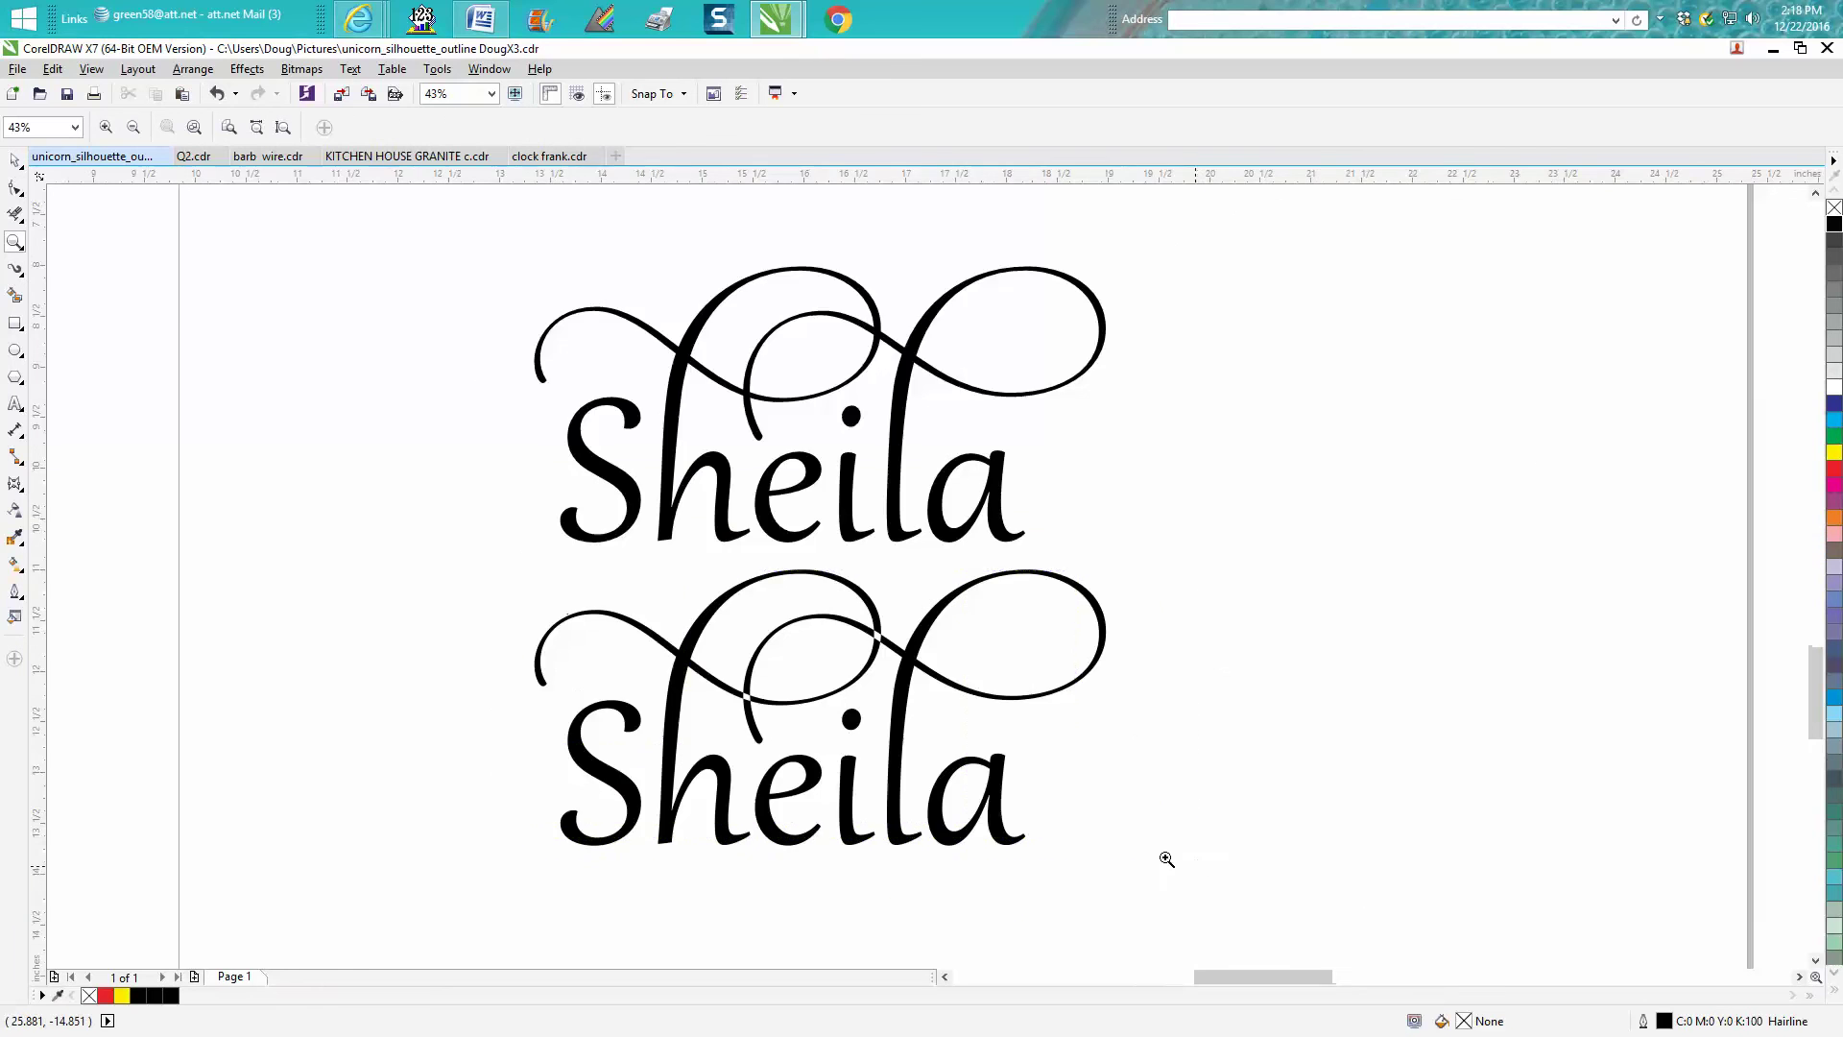
{"action": "left_click_drag", "start_coordinate": [455, 248], "coordinate": [1165, 620]}
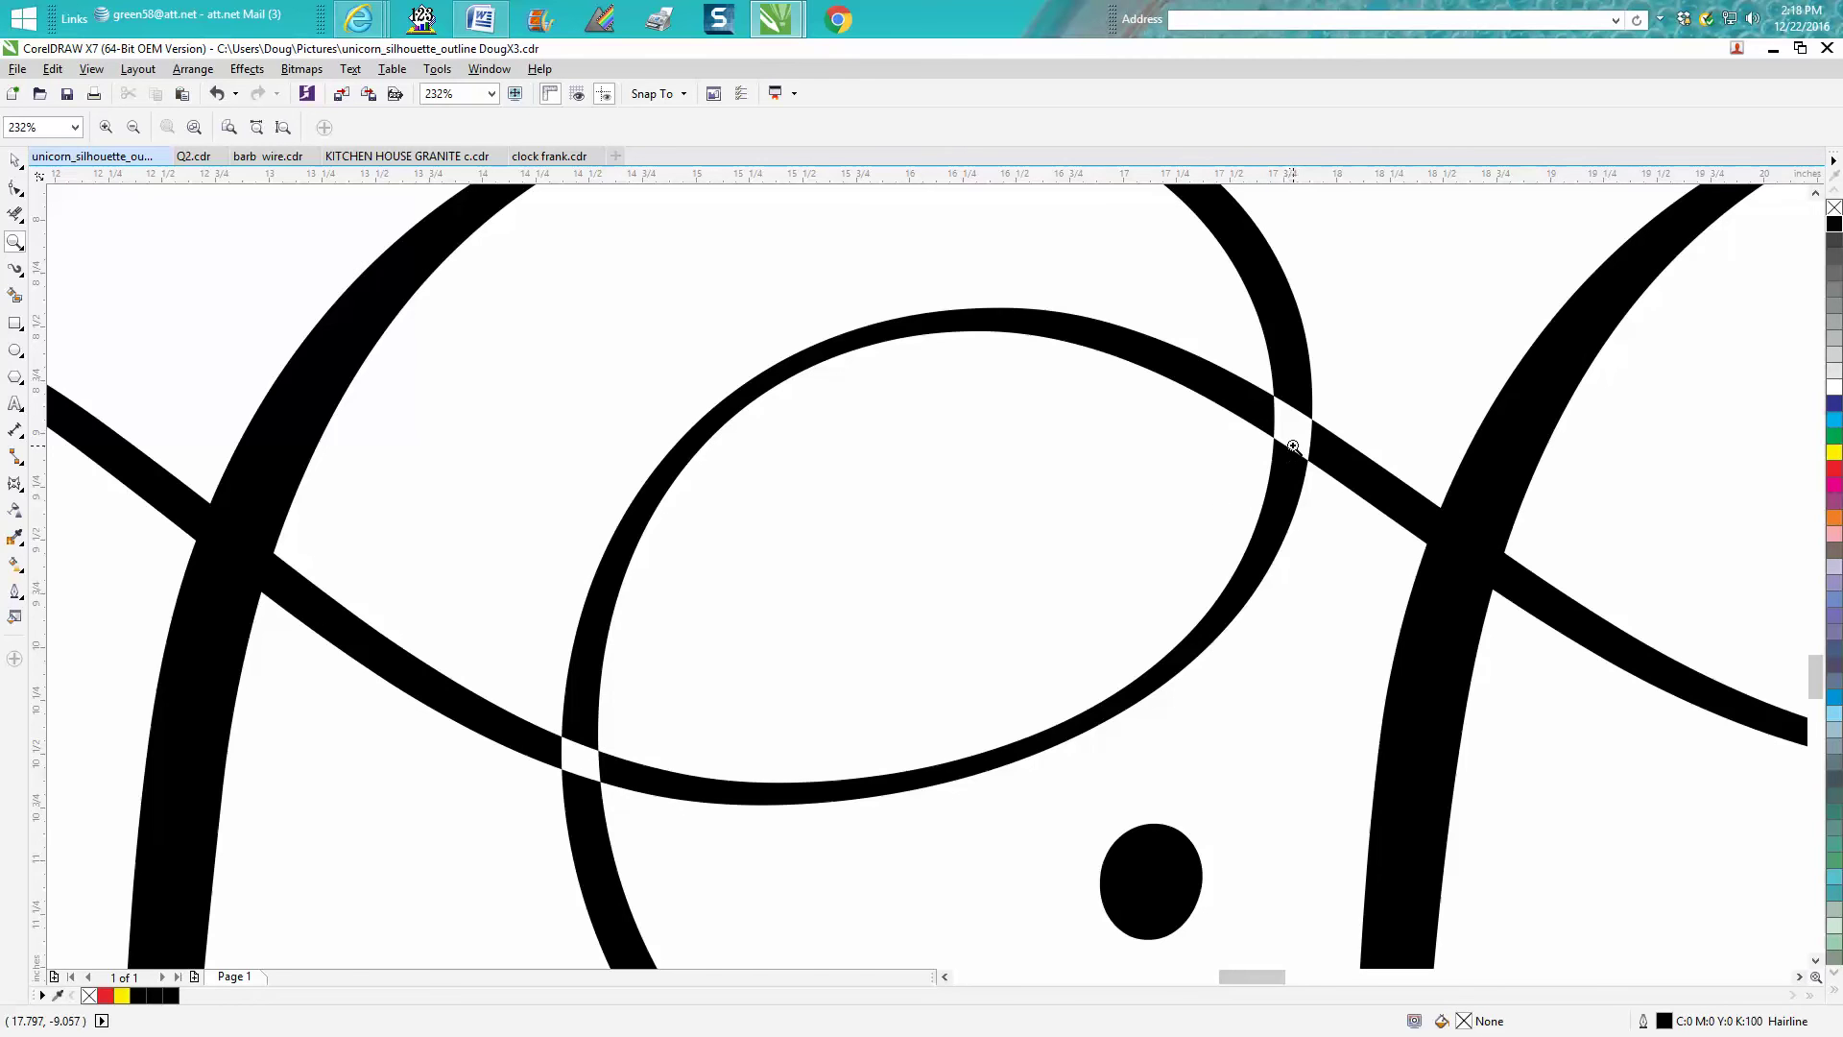
{"action": "scroll", "coordinate": [1293, 446], "scroll_direction": "down", "scroll_amount": 2}
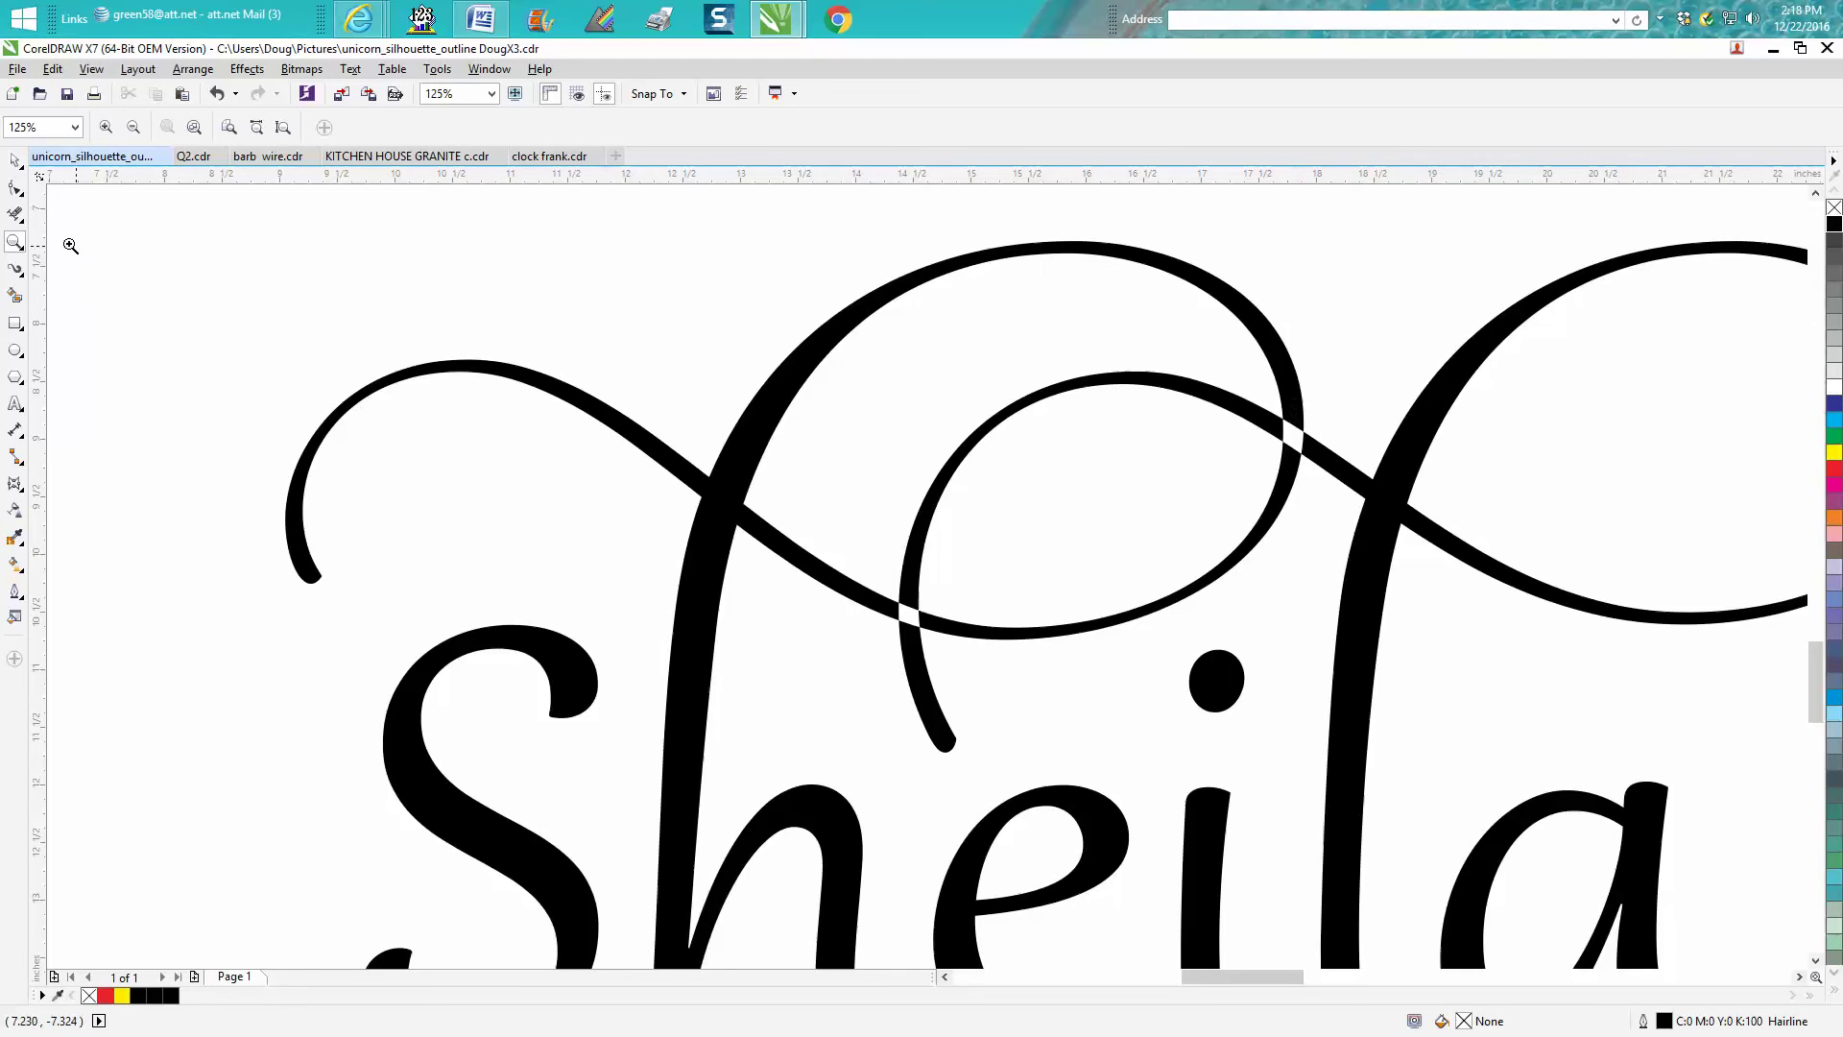
{"action": "left_click", "coordinate": [15, 297]}
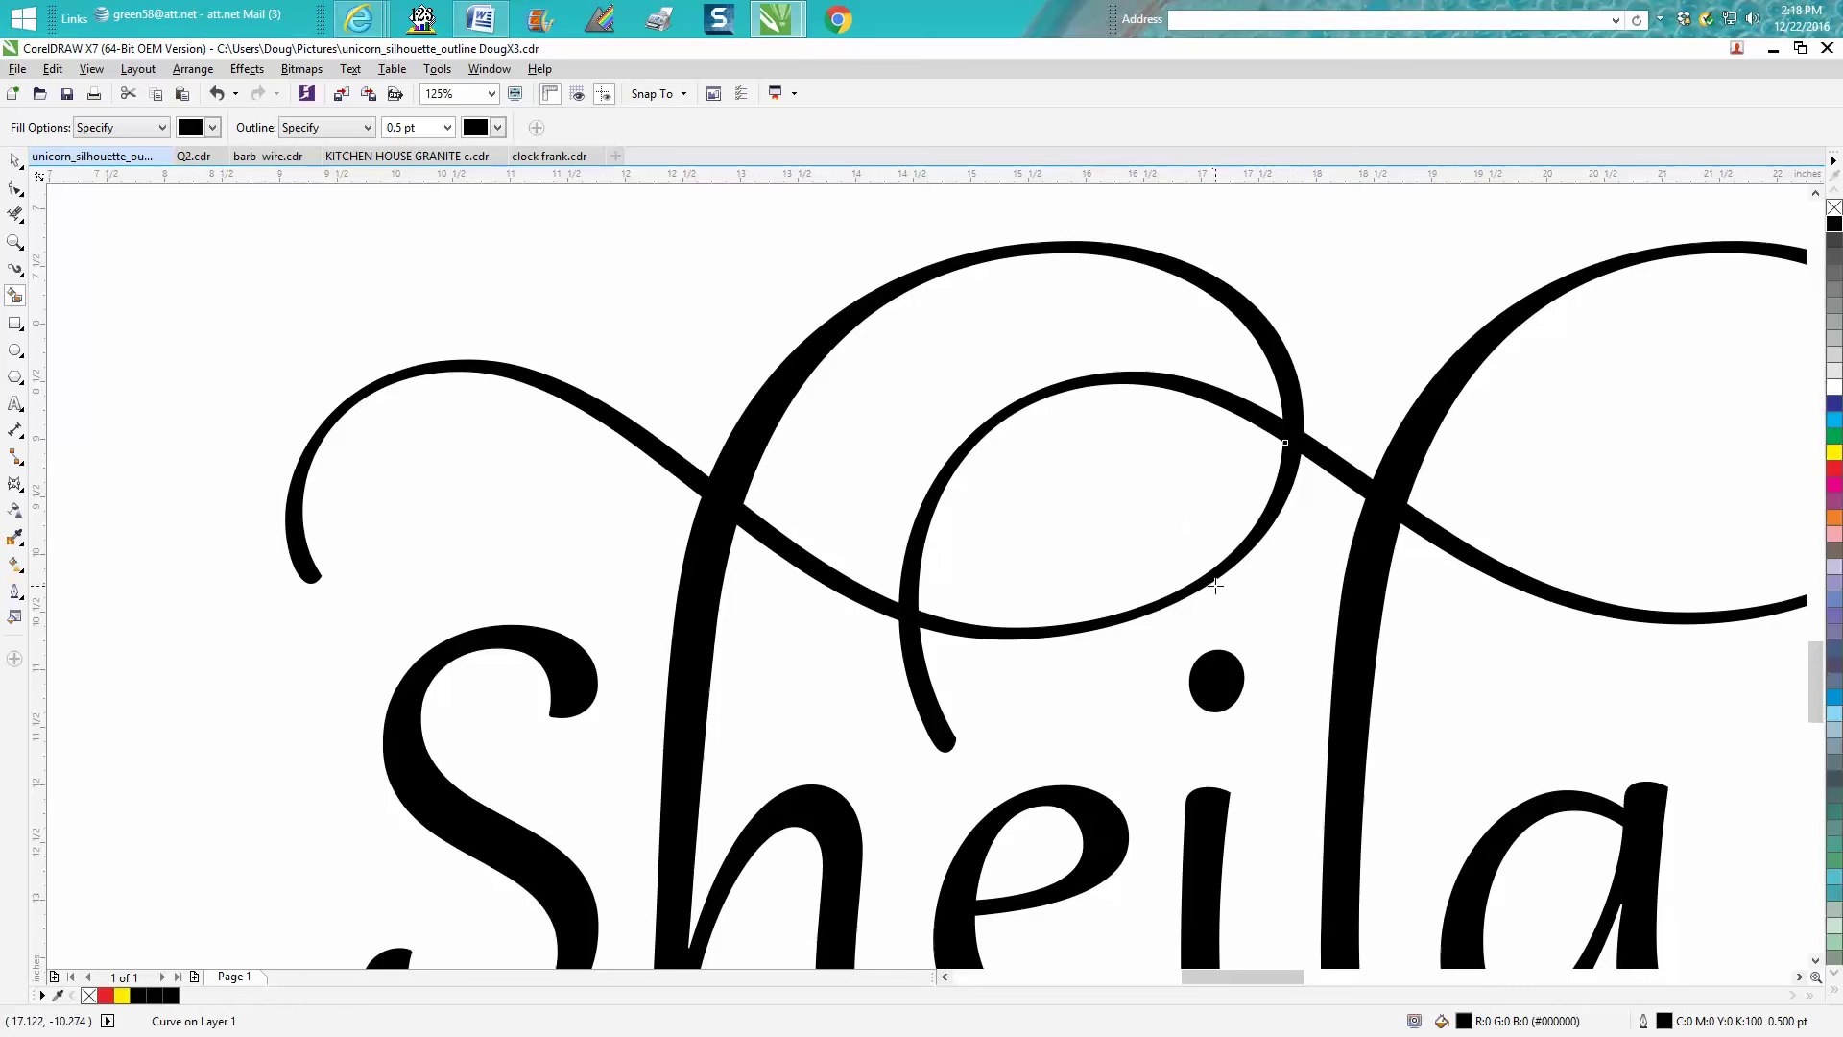
Give the crossing fill an 8.0 pt outline, then zoom in on the filled crossing
{"action": "double_click", "coordinate": [1668, 1023]}
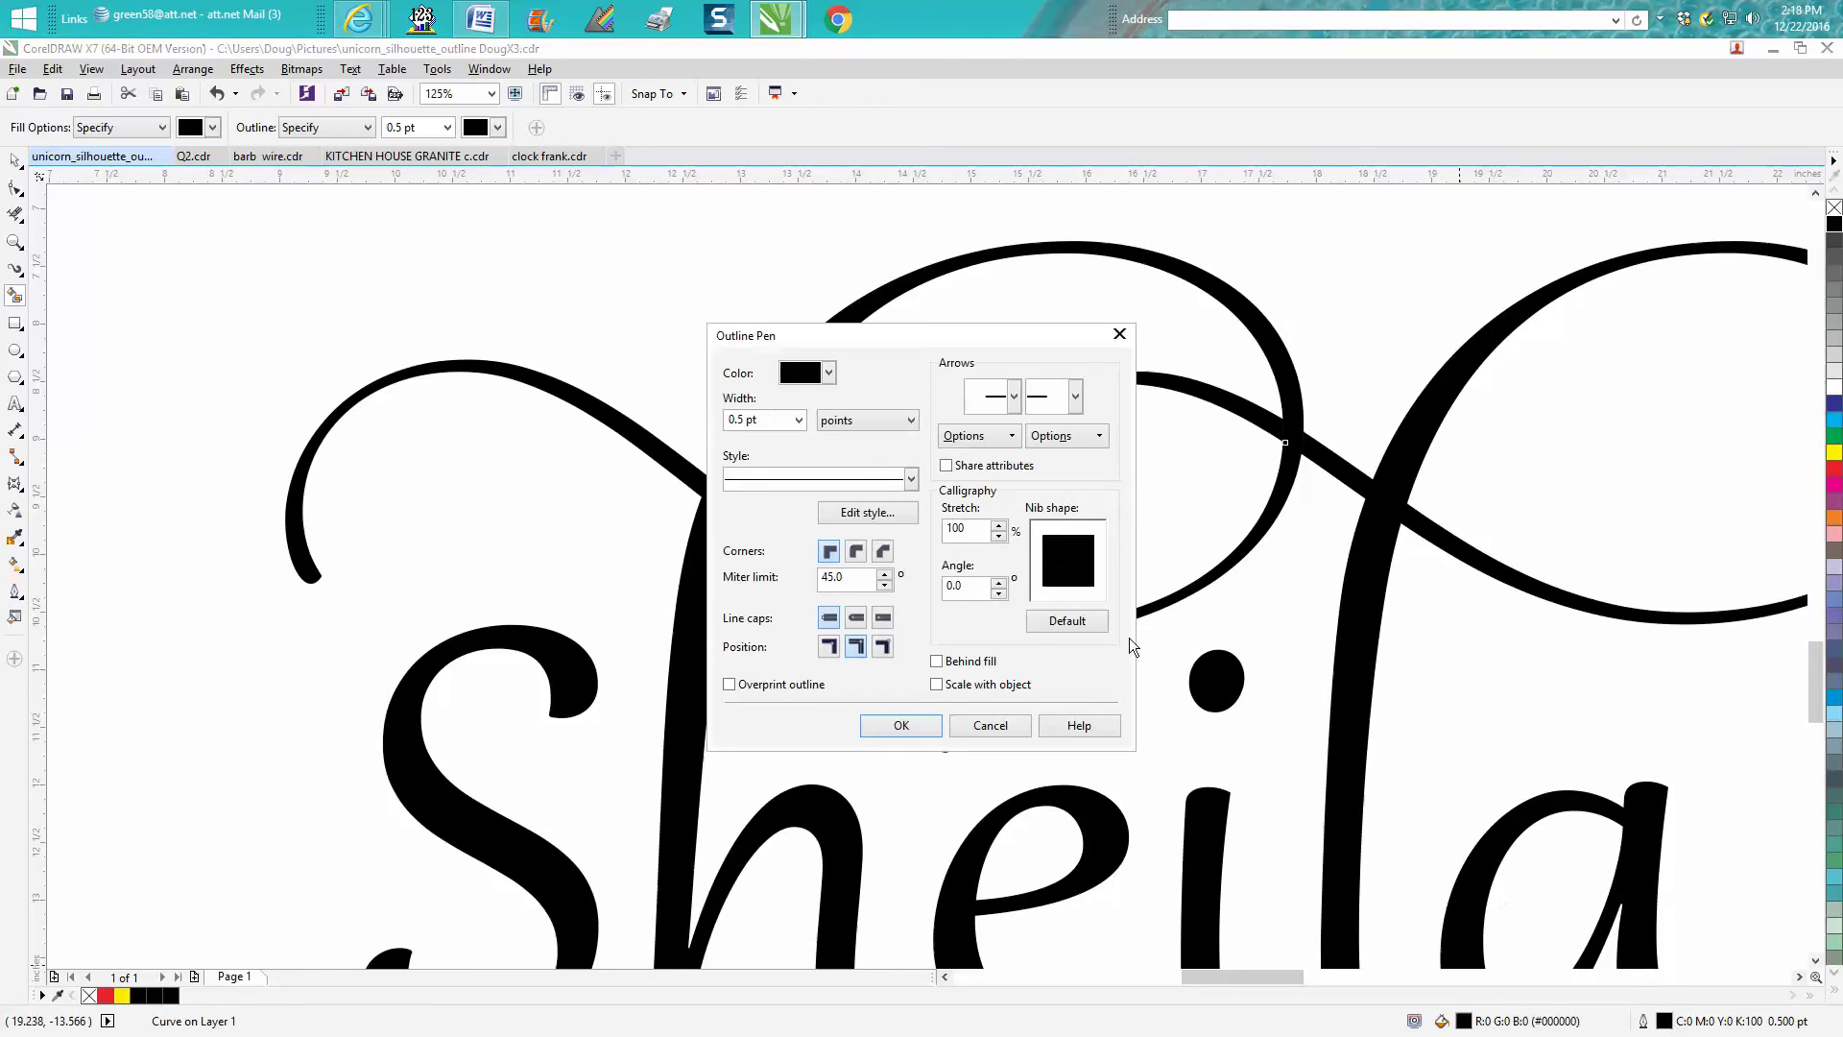
{"action": "left_click", "coordinate": [802, 419]}
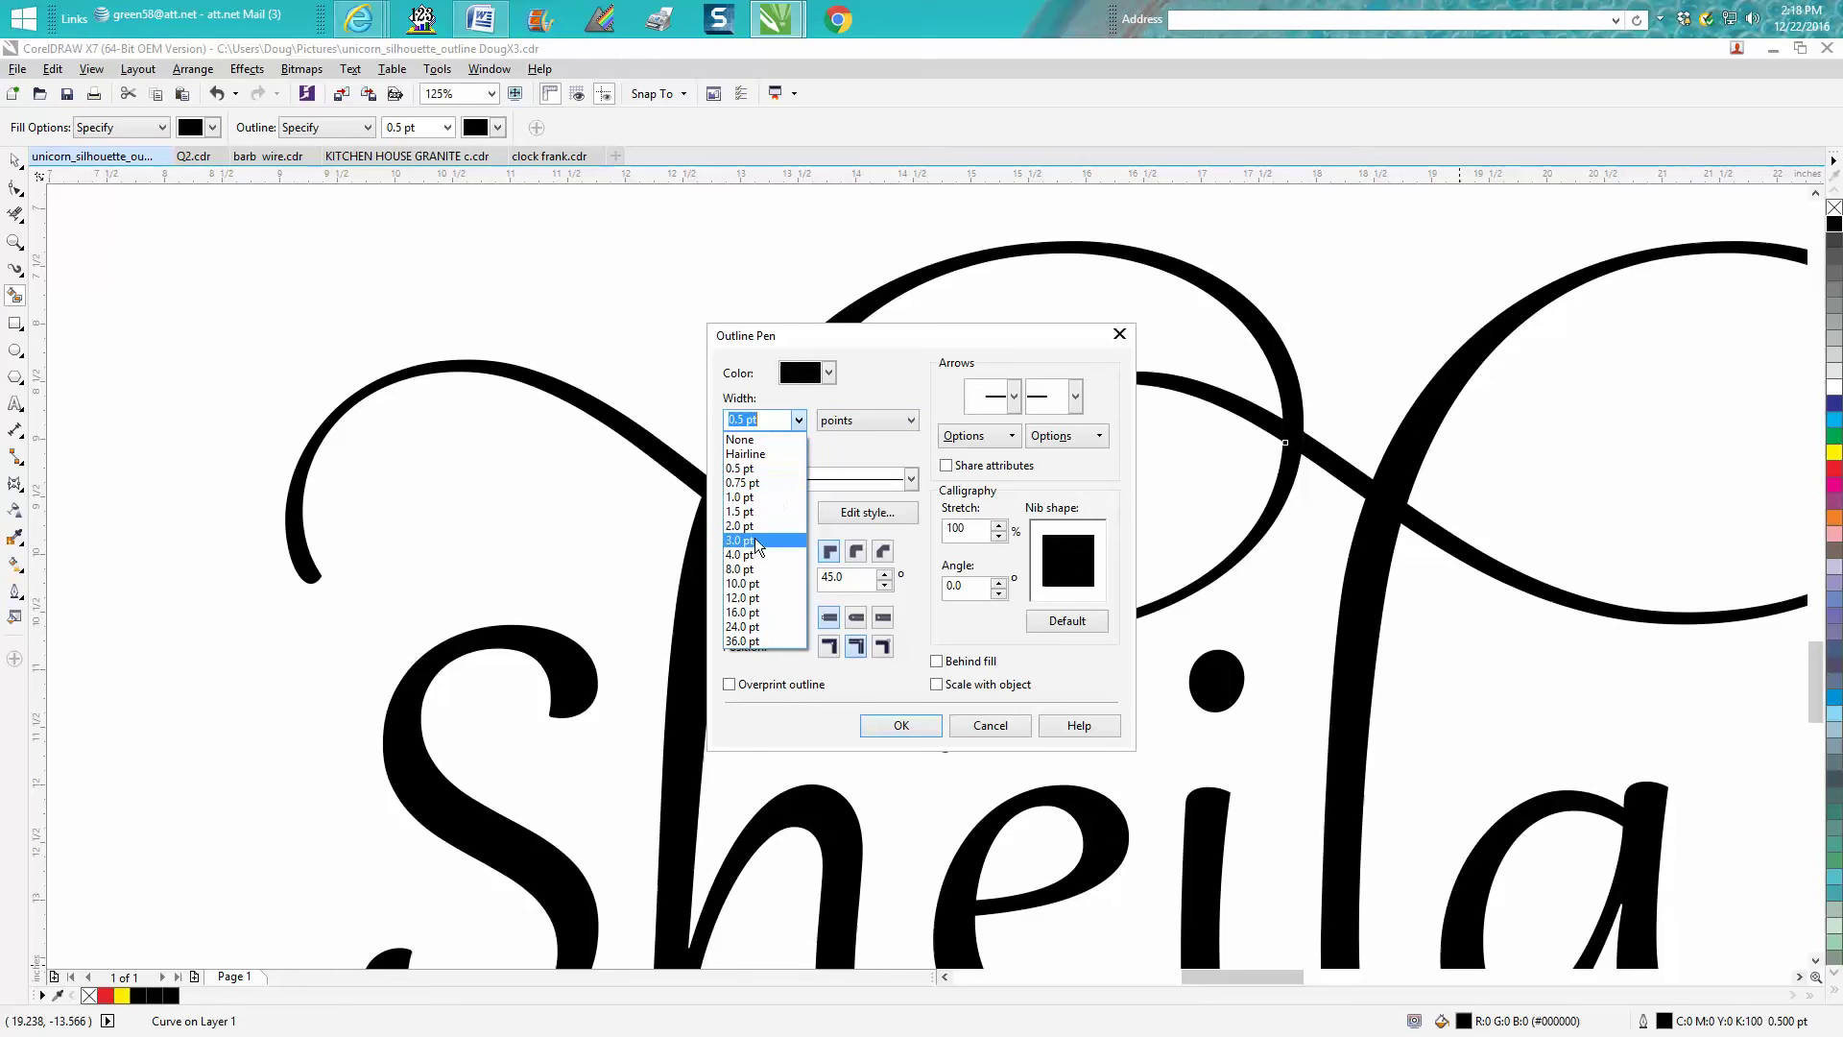
{"action": "left_click", "coordinate": [755, 569]}
{"action": "left_click", "coordinate": [900, 724]}
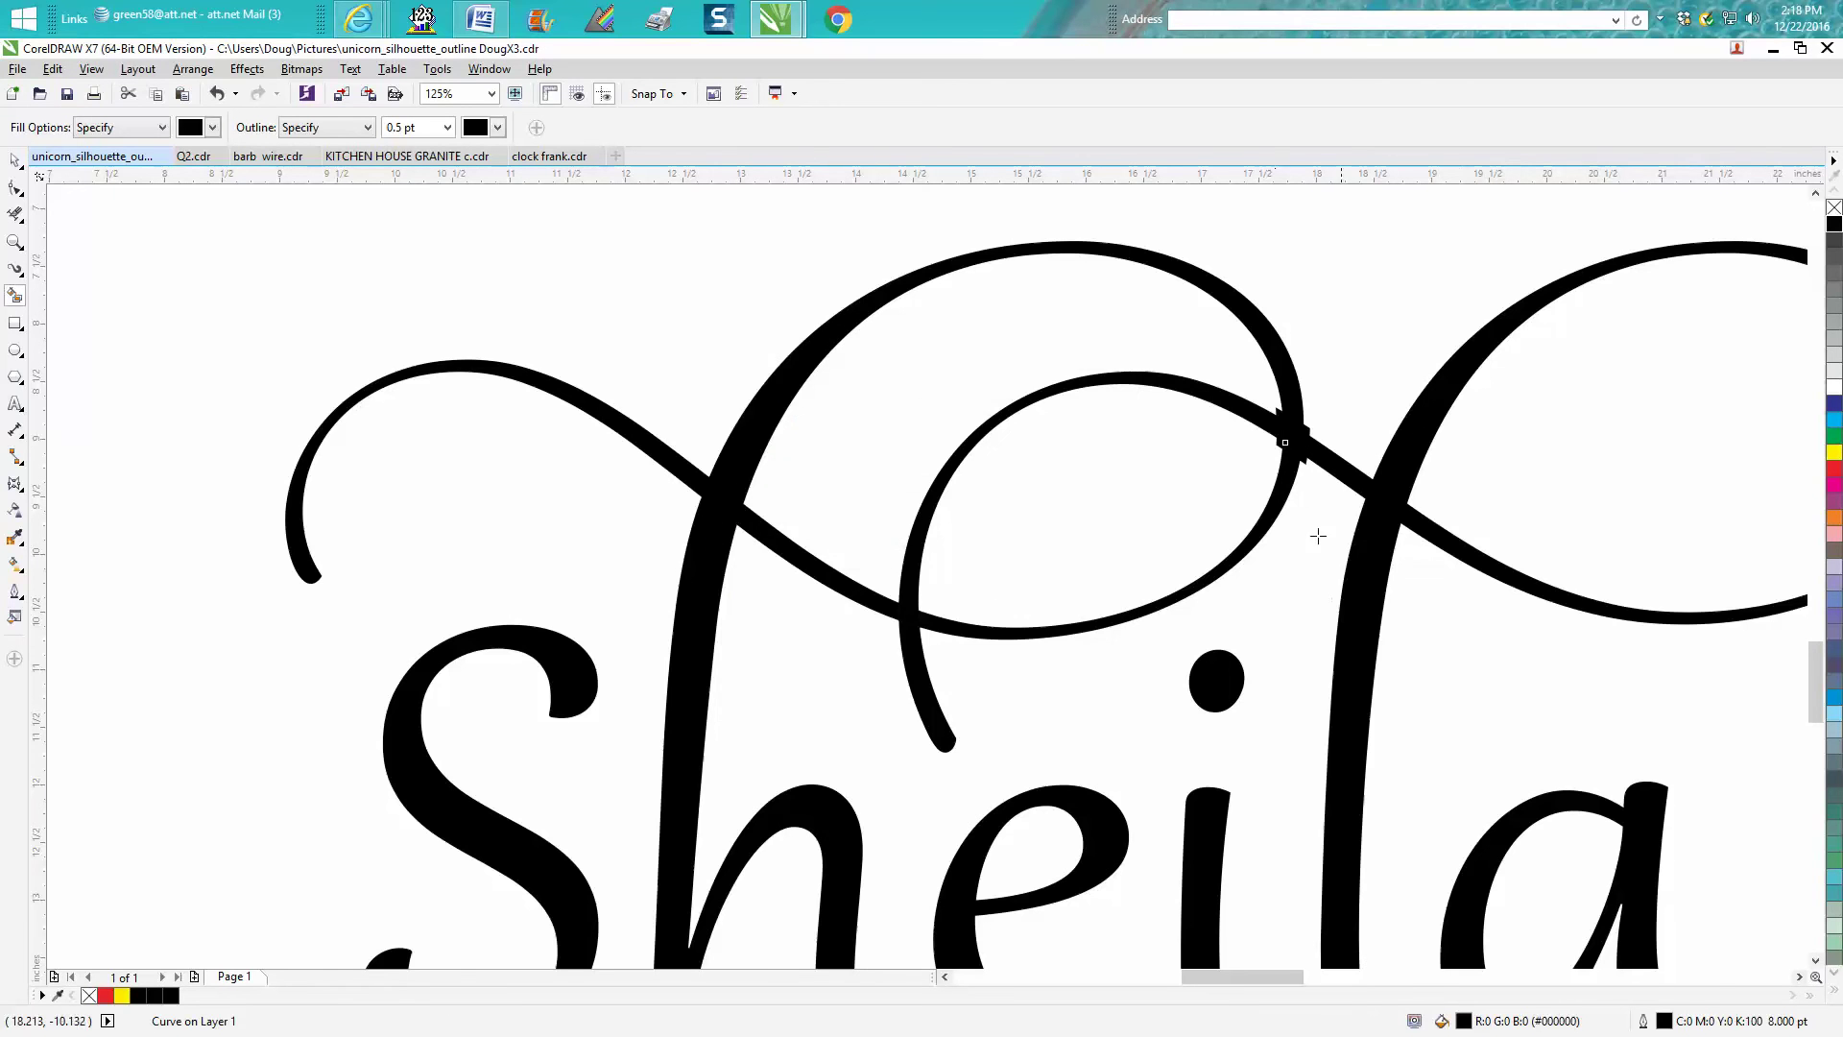
{"action": "key", "text": "z"}
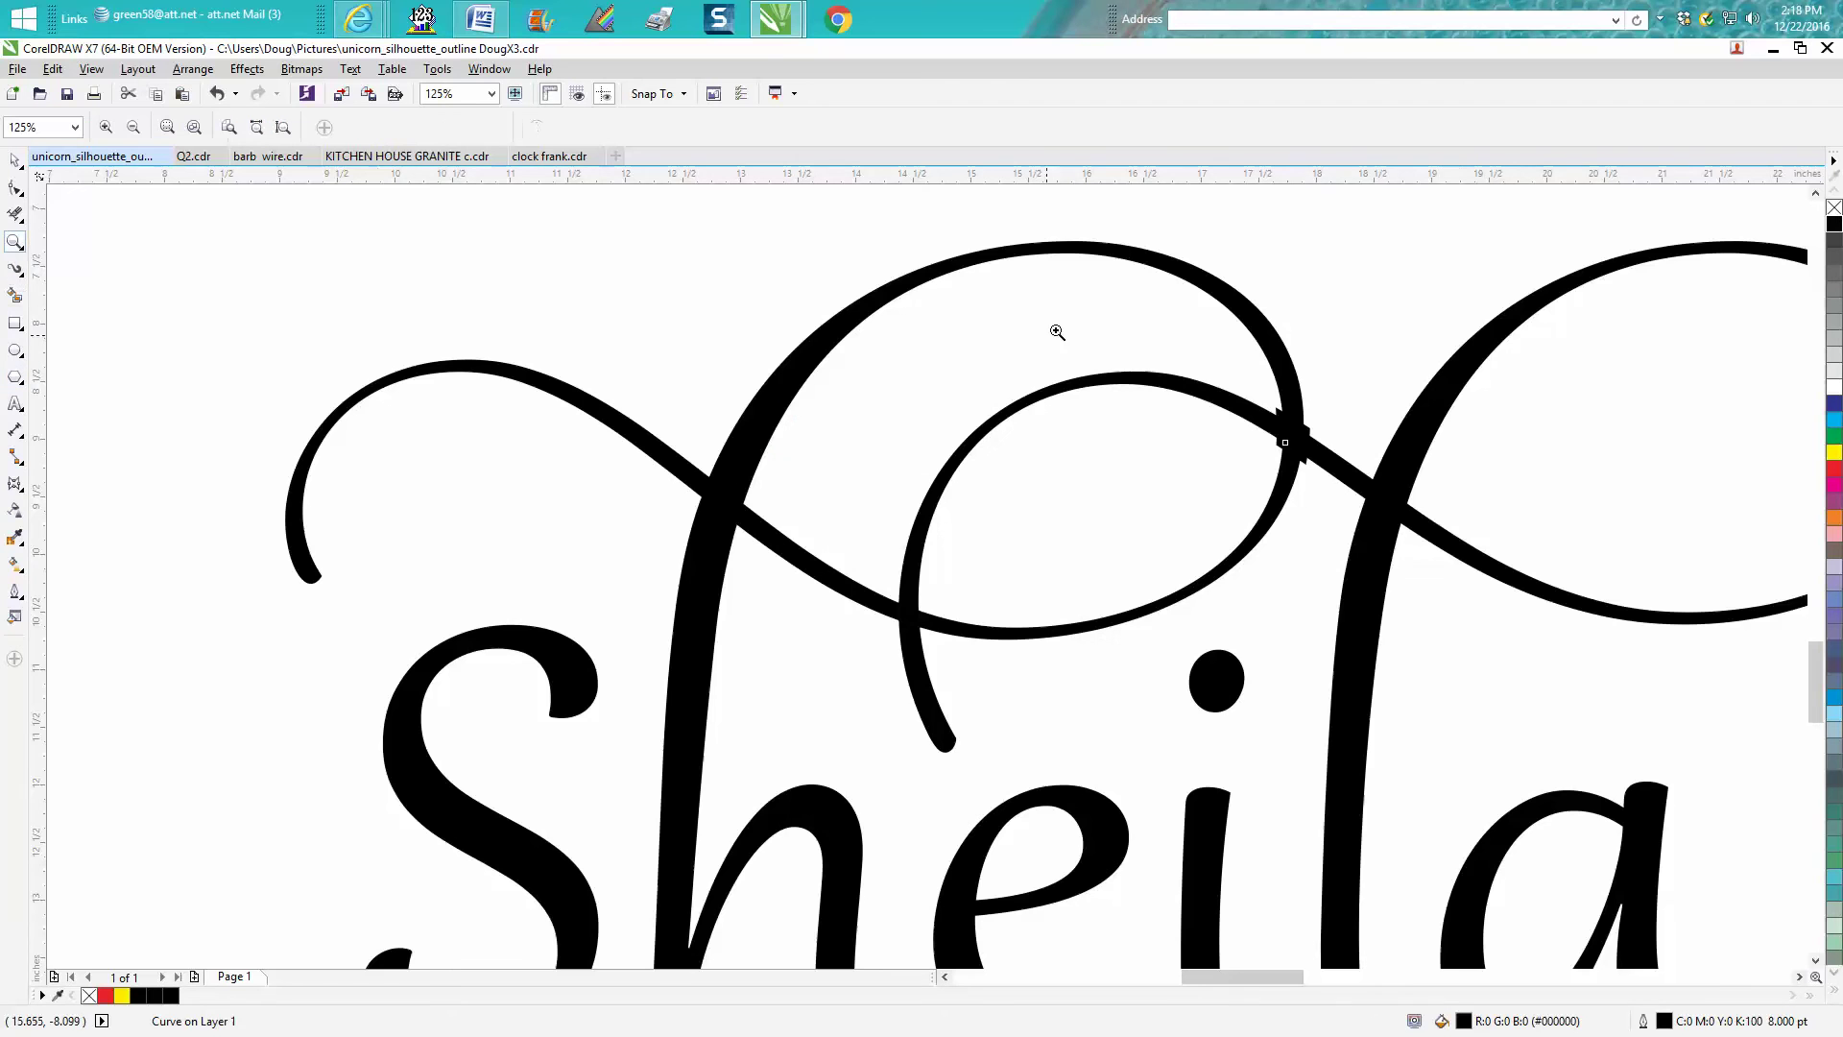
{"action": "left_click_drag", "start_coordinate": [1116, 327], "coordinate": [1438, 523]}
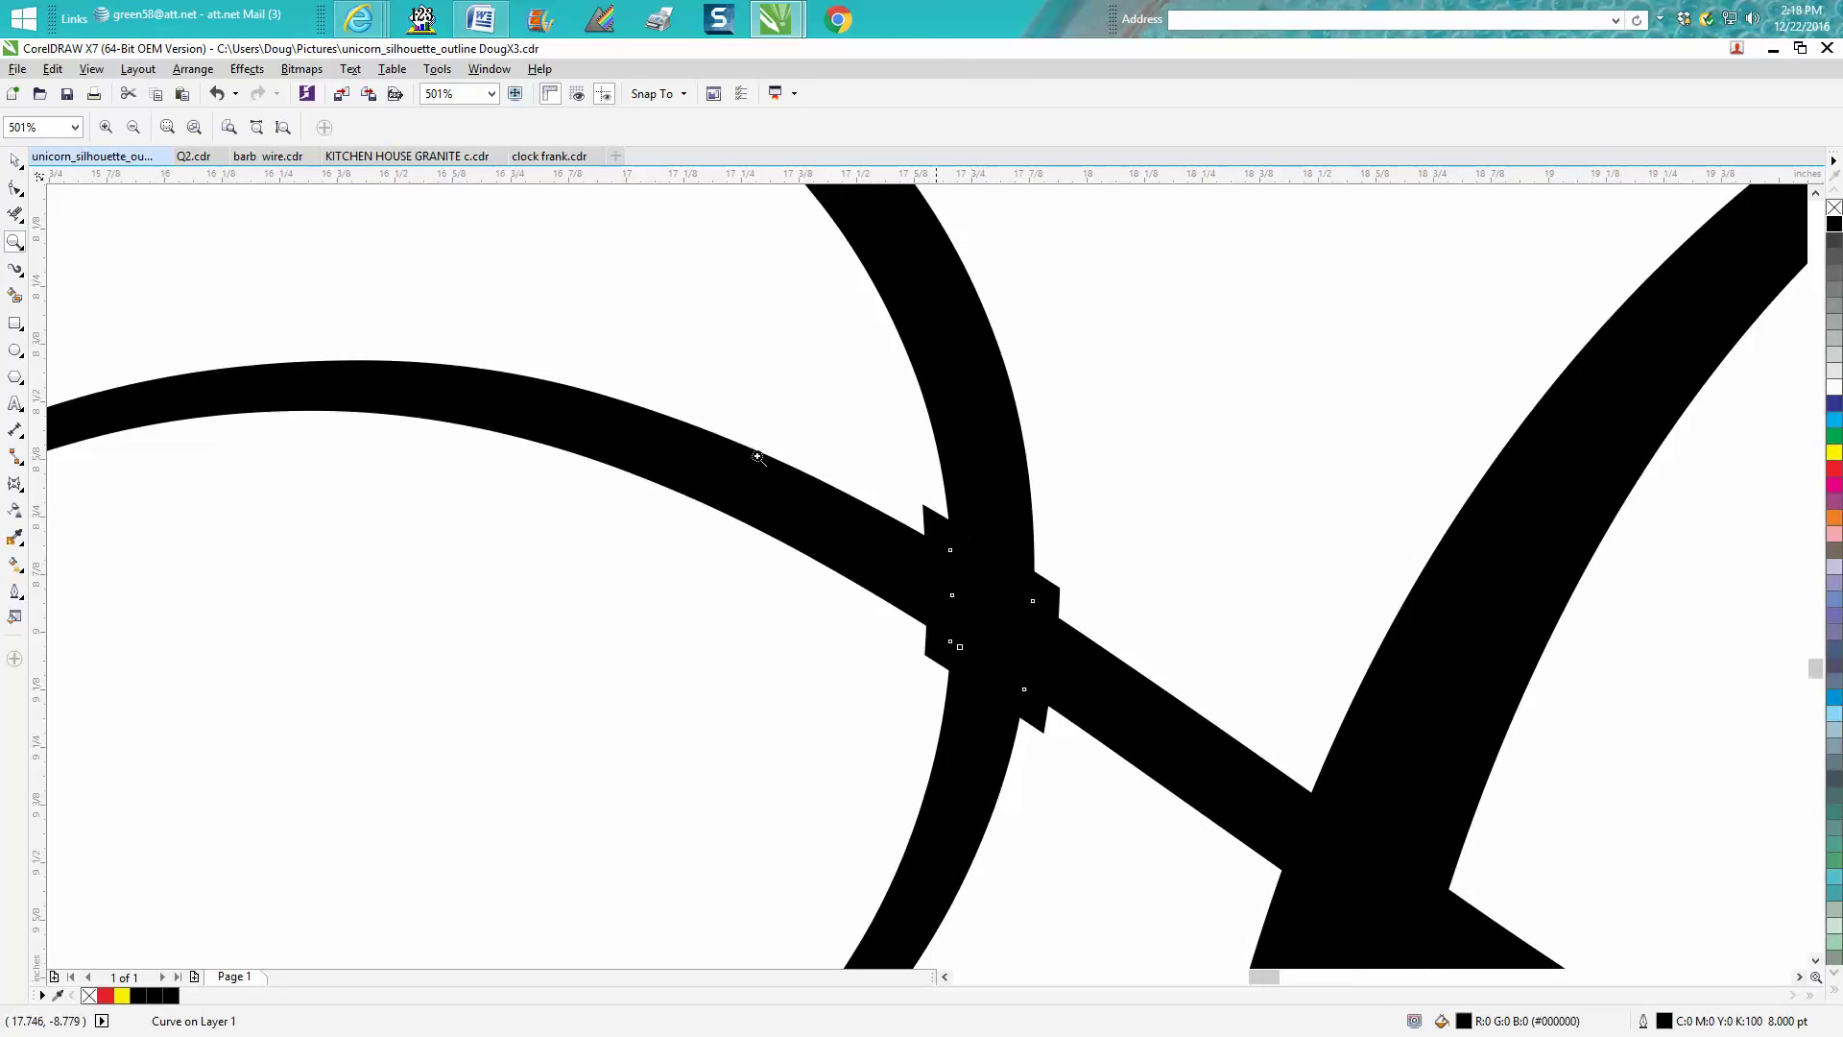
Remove the outline from the small fill shape at the crossing
{"action": "left_click", "coordinate": [16, 161]}
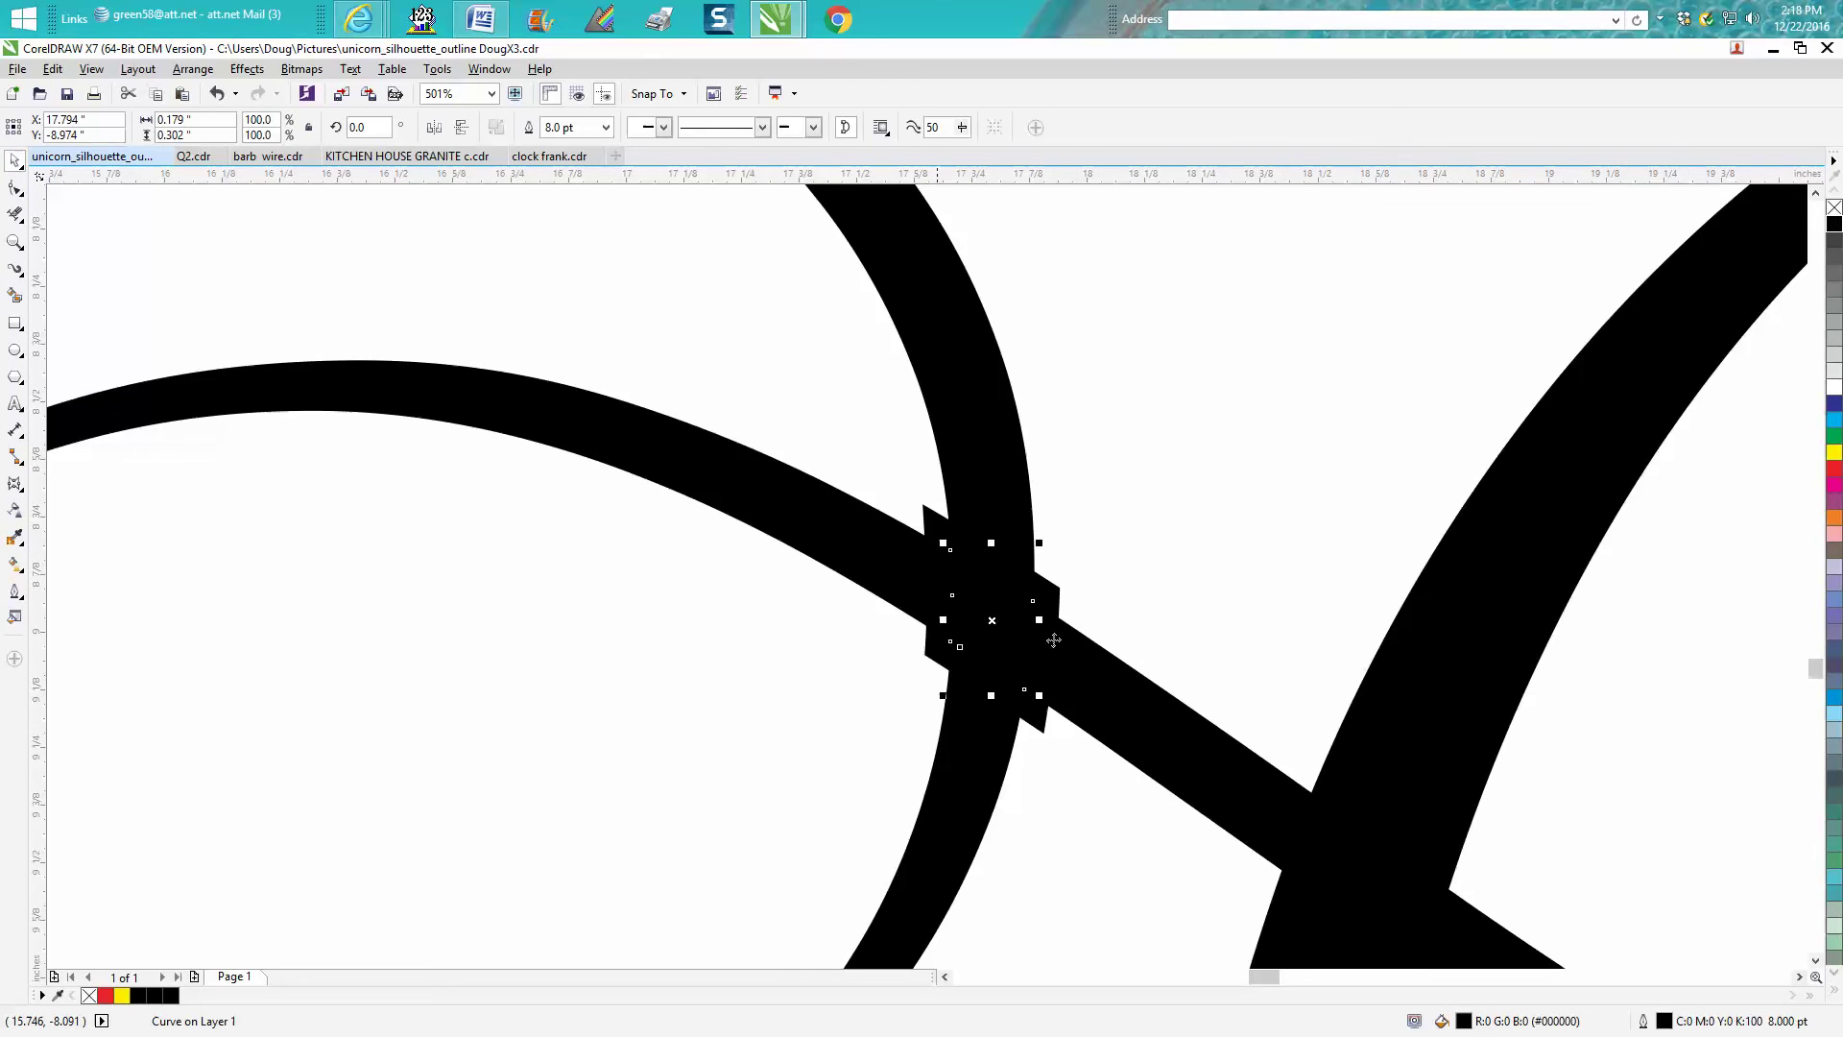
{"action": "double_click", "coordinate": [1664, 1023]}
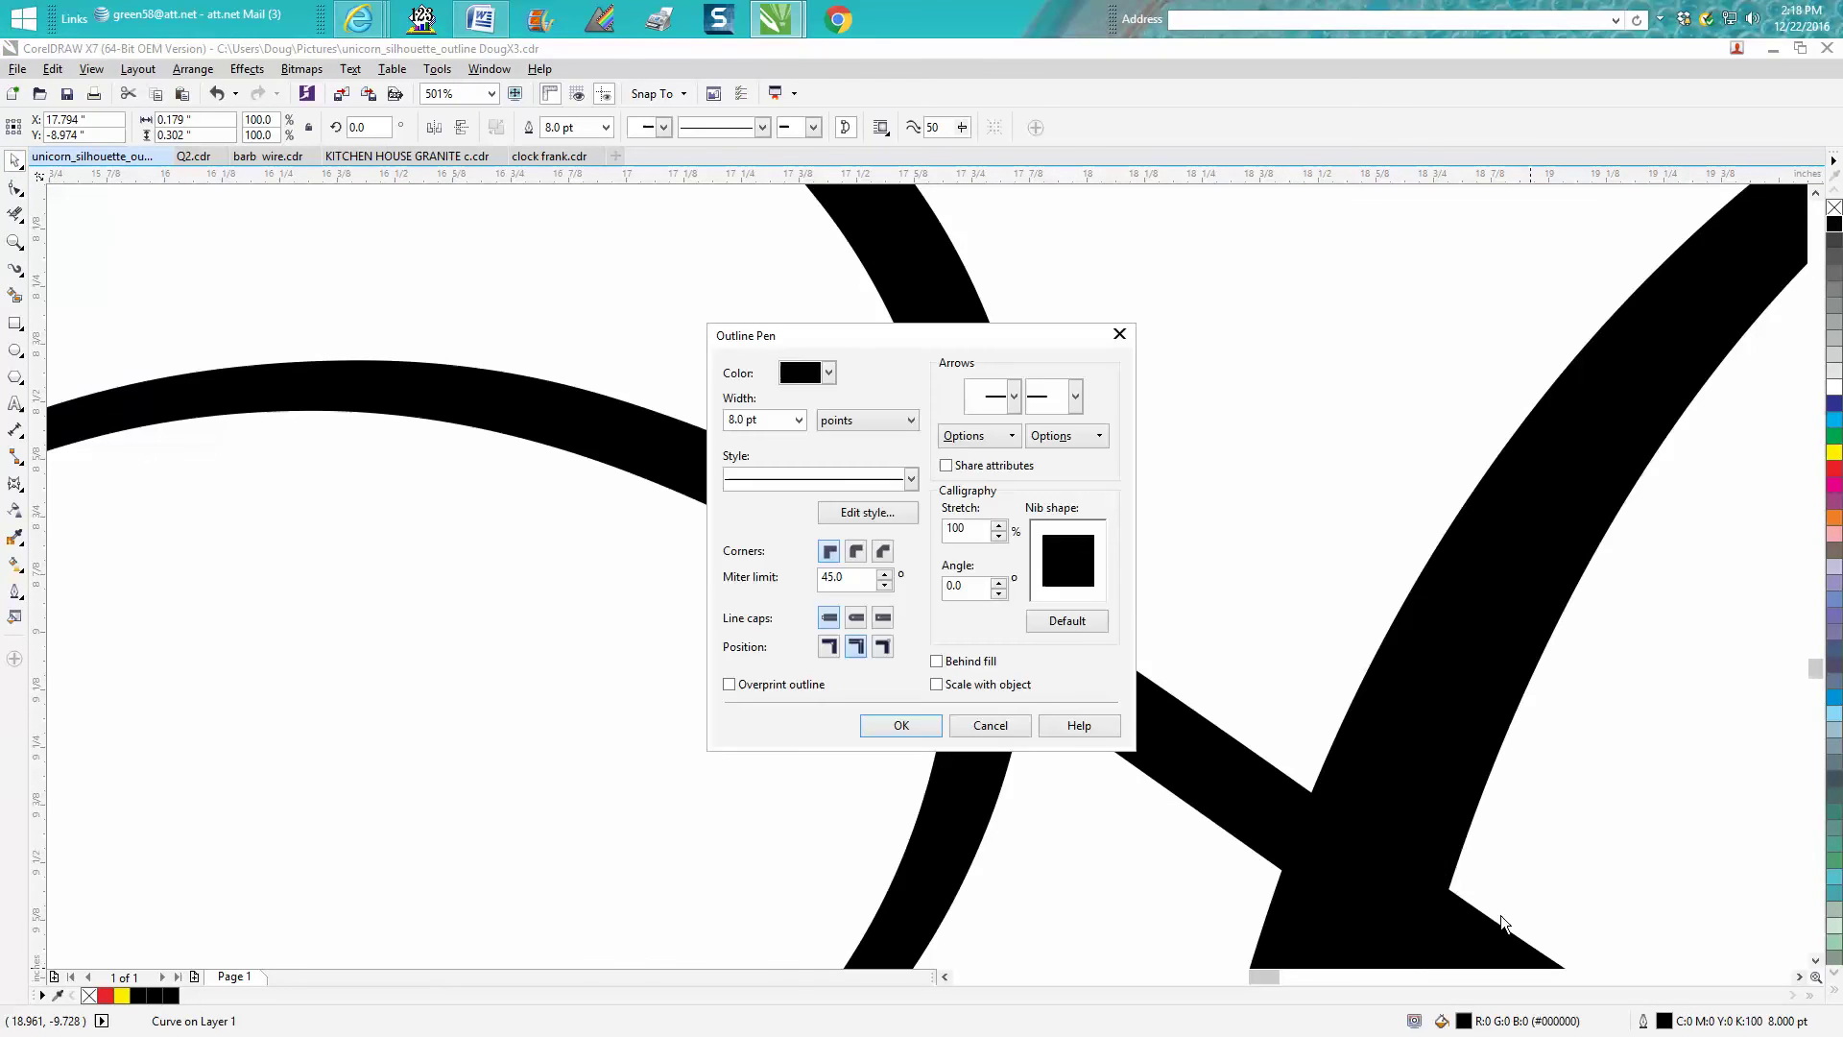
{"action": "left_click", "coordinate": [797, 420]}
{"action": "left_click", "coordinate": [744, 439]}
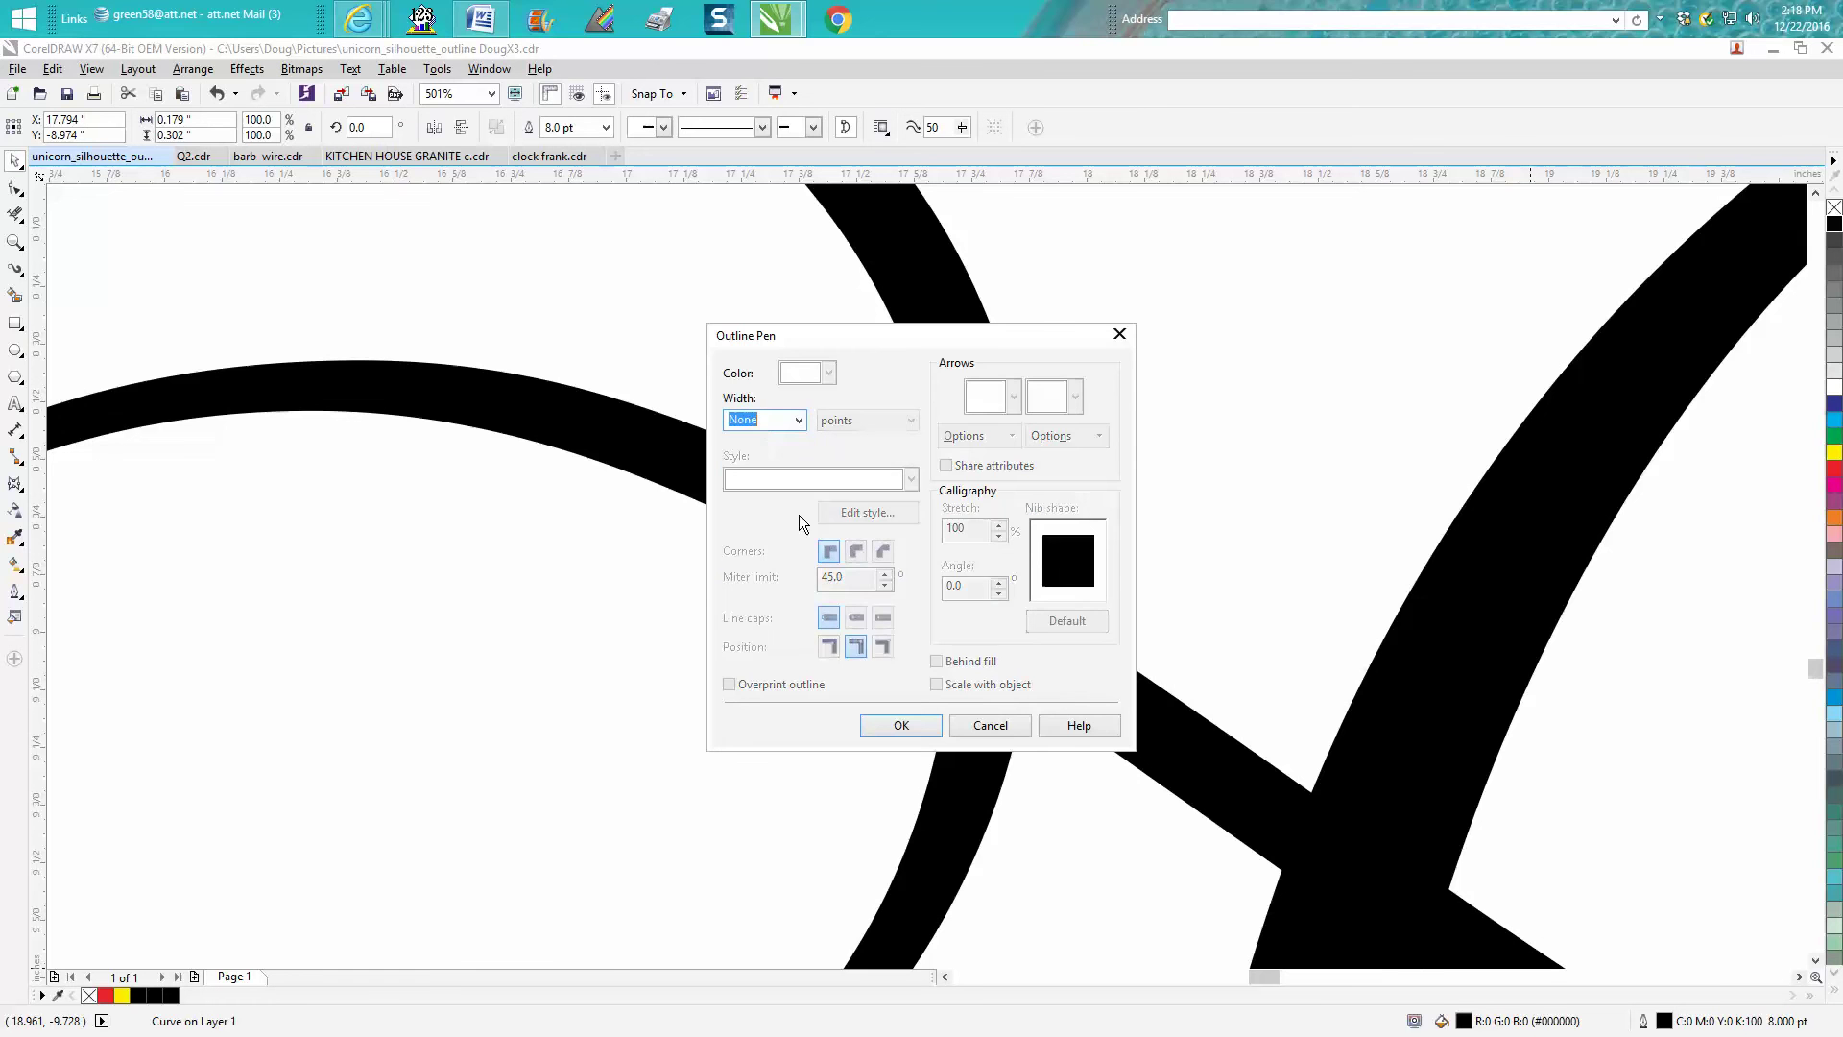
{"action": "left_click", "coordinate": [908, 722]}
{"action": "left_click", "coordinate": [812, 683]}
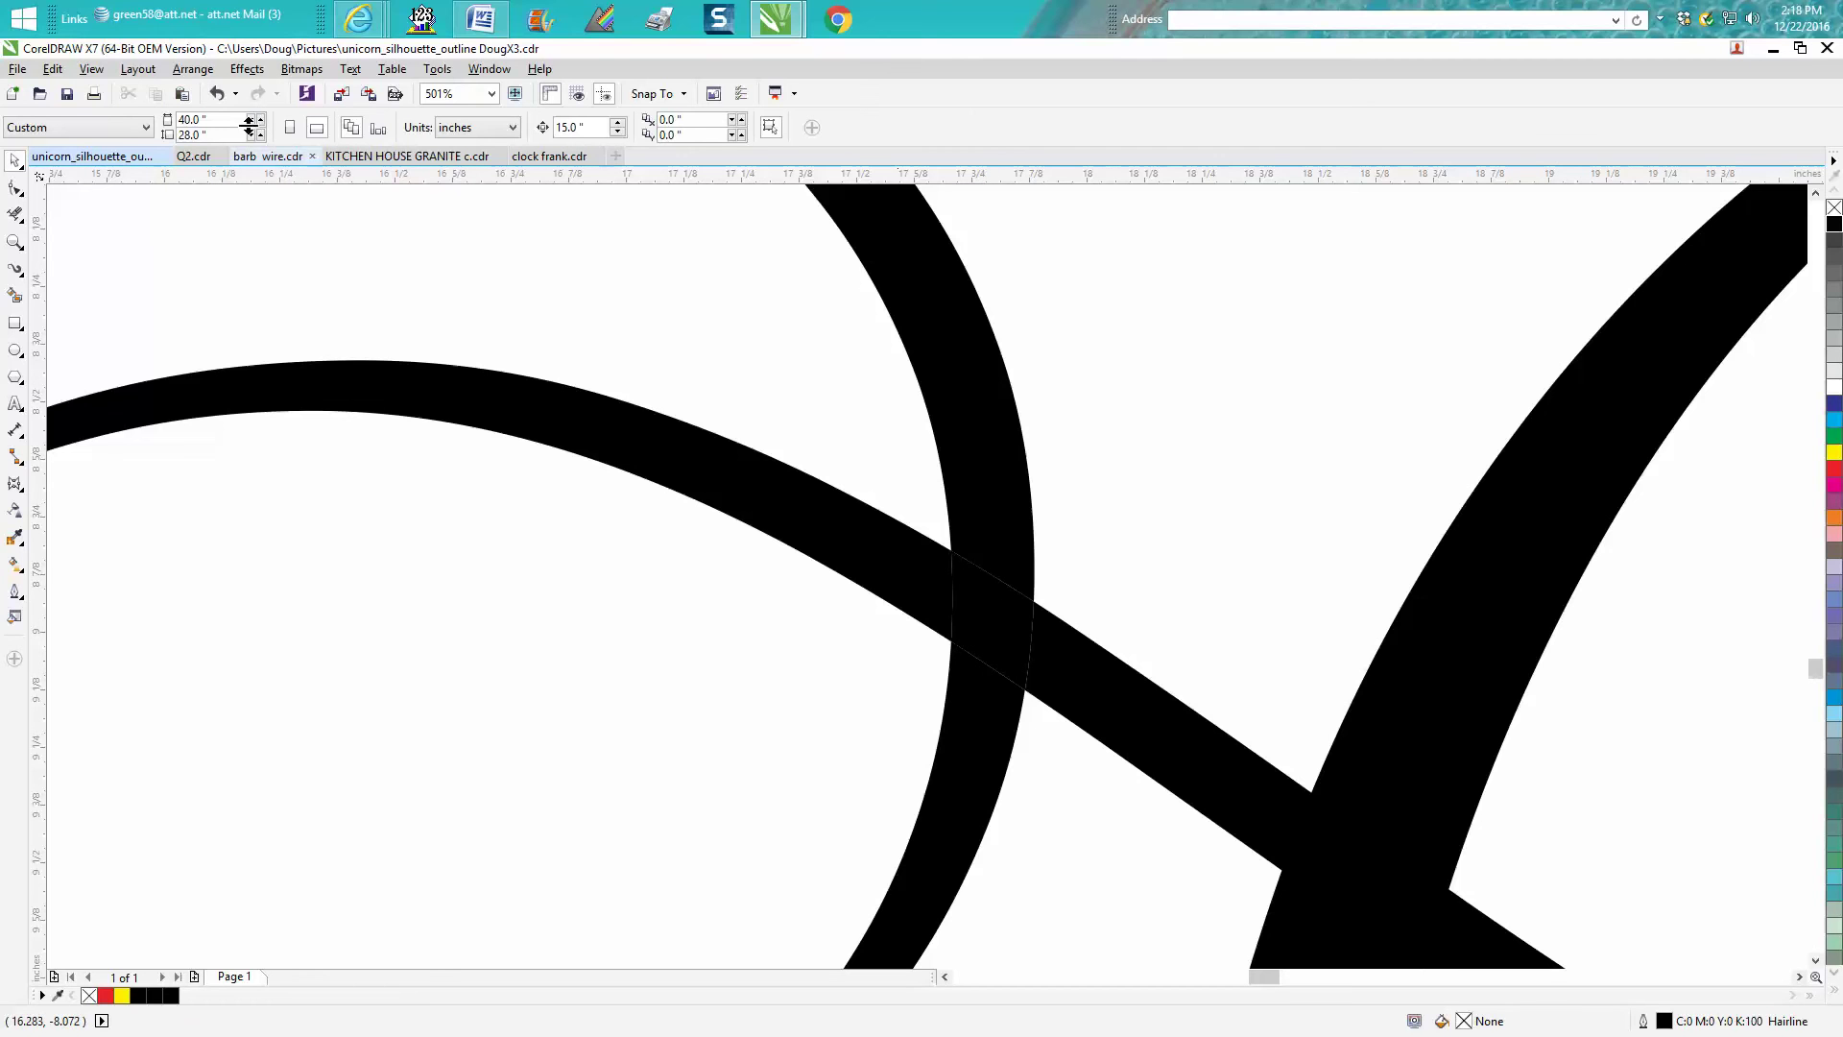
Undo that change and set the crossing patch's outline width to 0.5 pt
{"action": "left_click", "coordinate": [217, 93]}
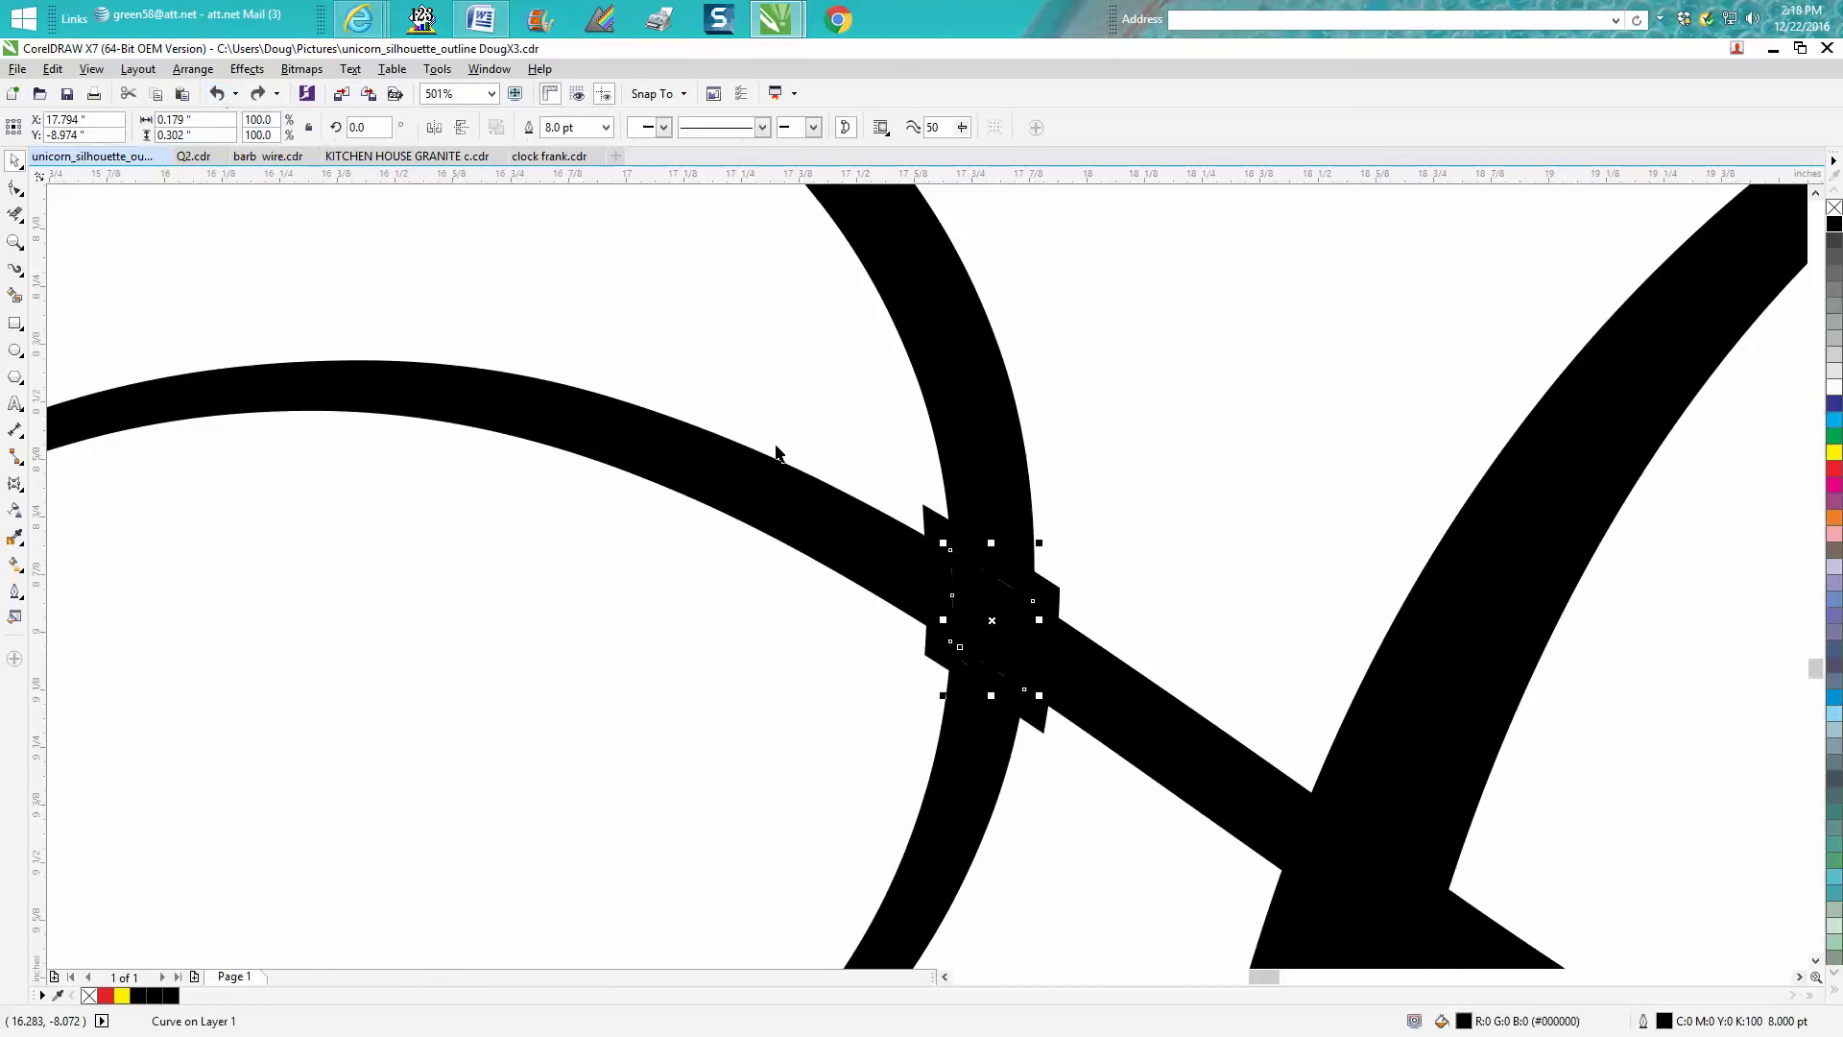
{"action": "double_click", "coordinate": [1667, 1022]}
{"action": "left_click", "coordinate": [797, 420]}
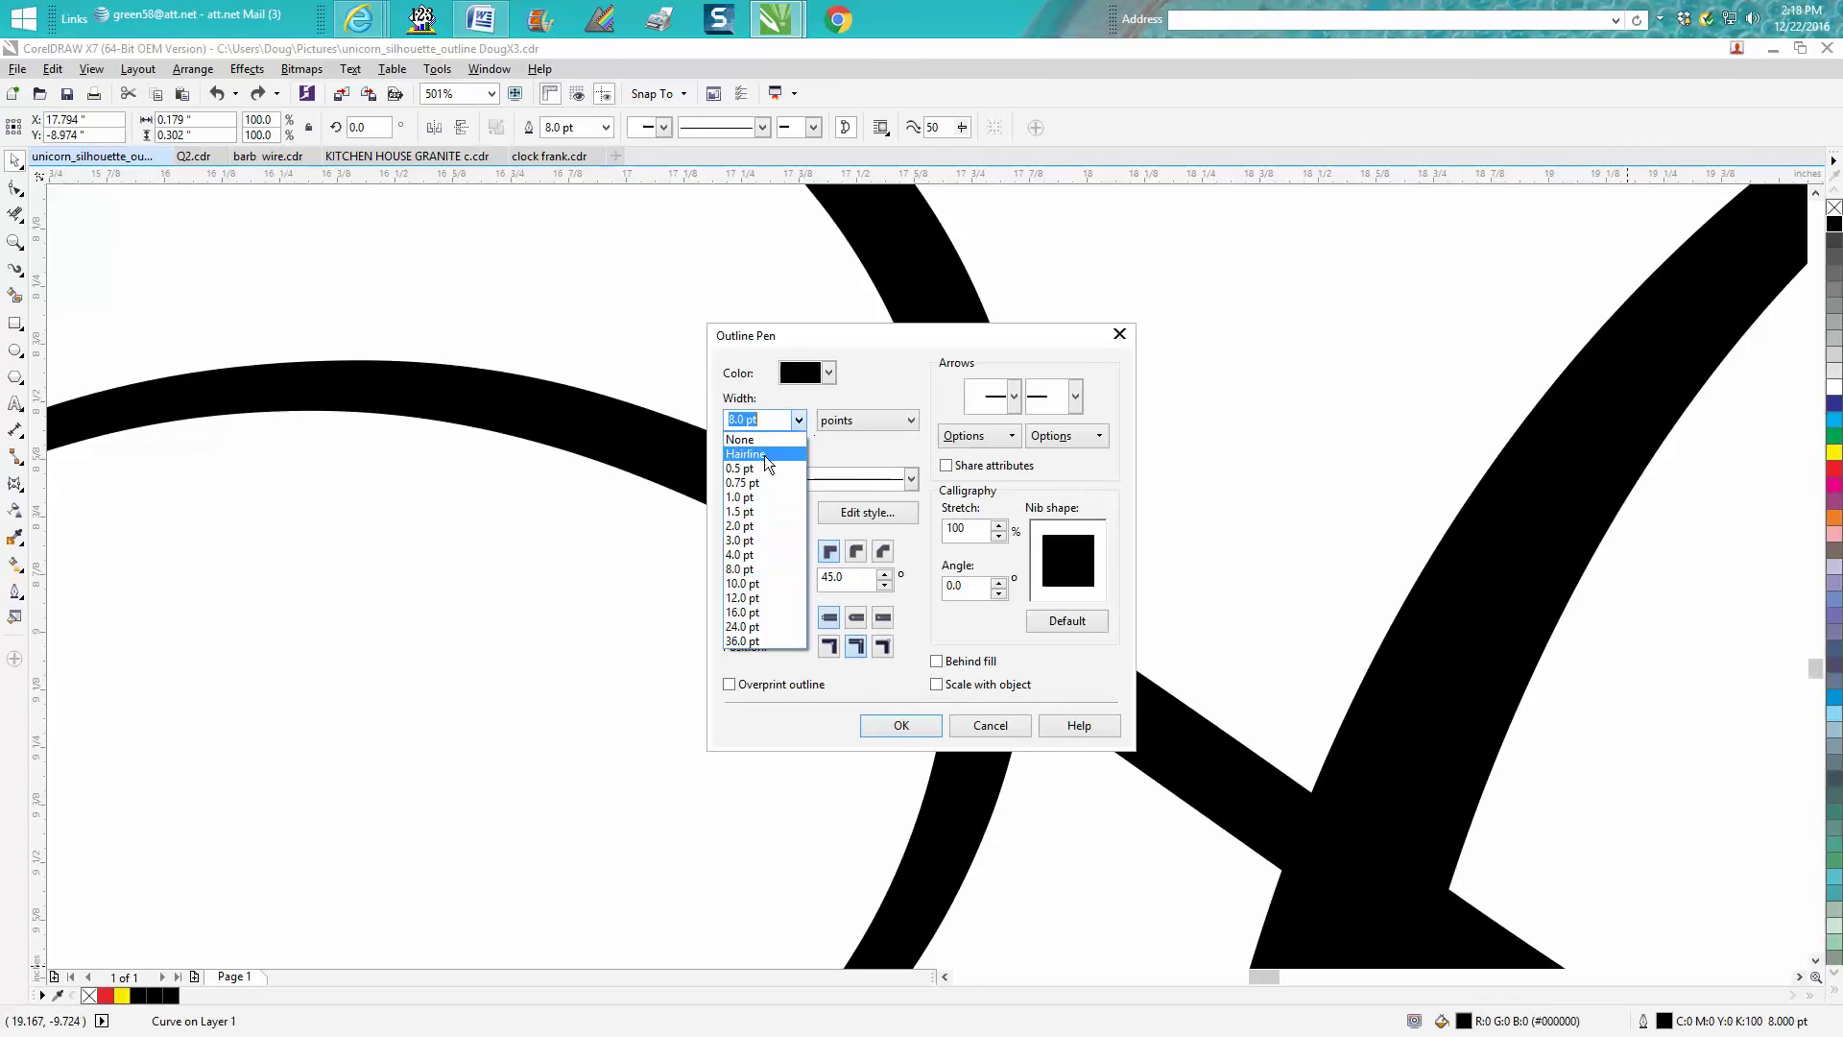
{"action": "left_click", "coordinate": [755, 473]}
{"action": "left_click", "coordinate": [901, 725]}
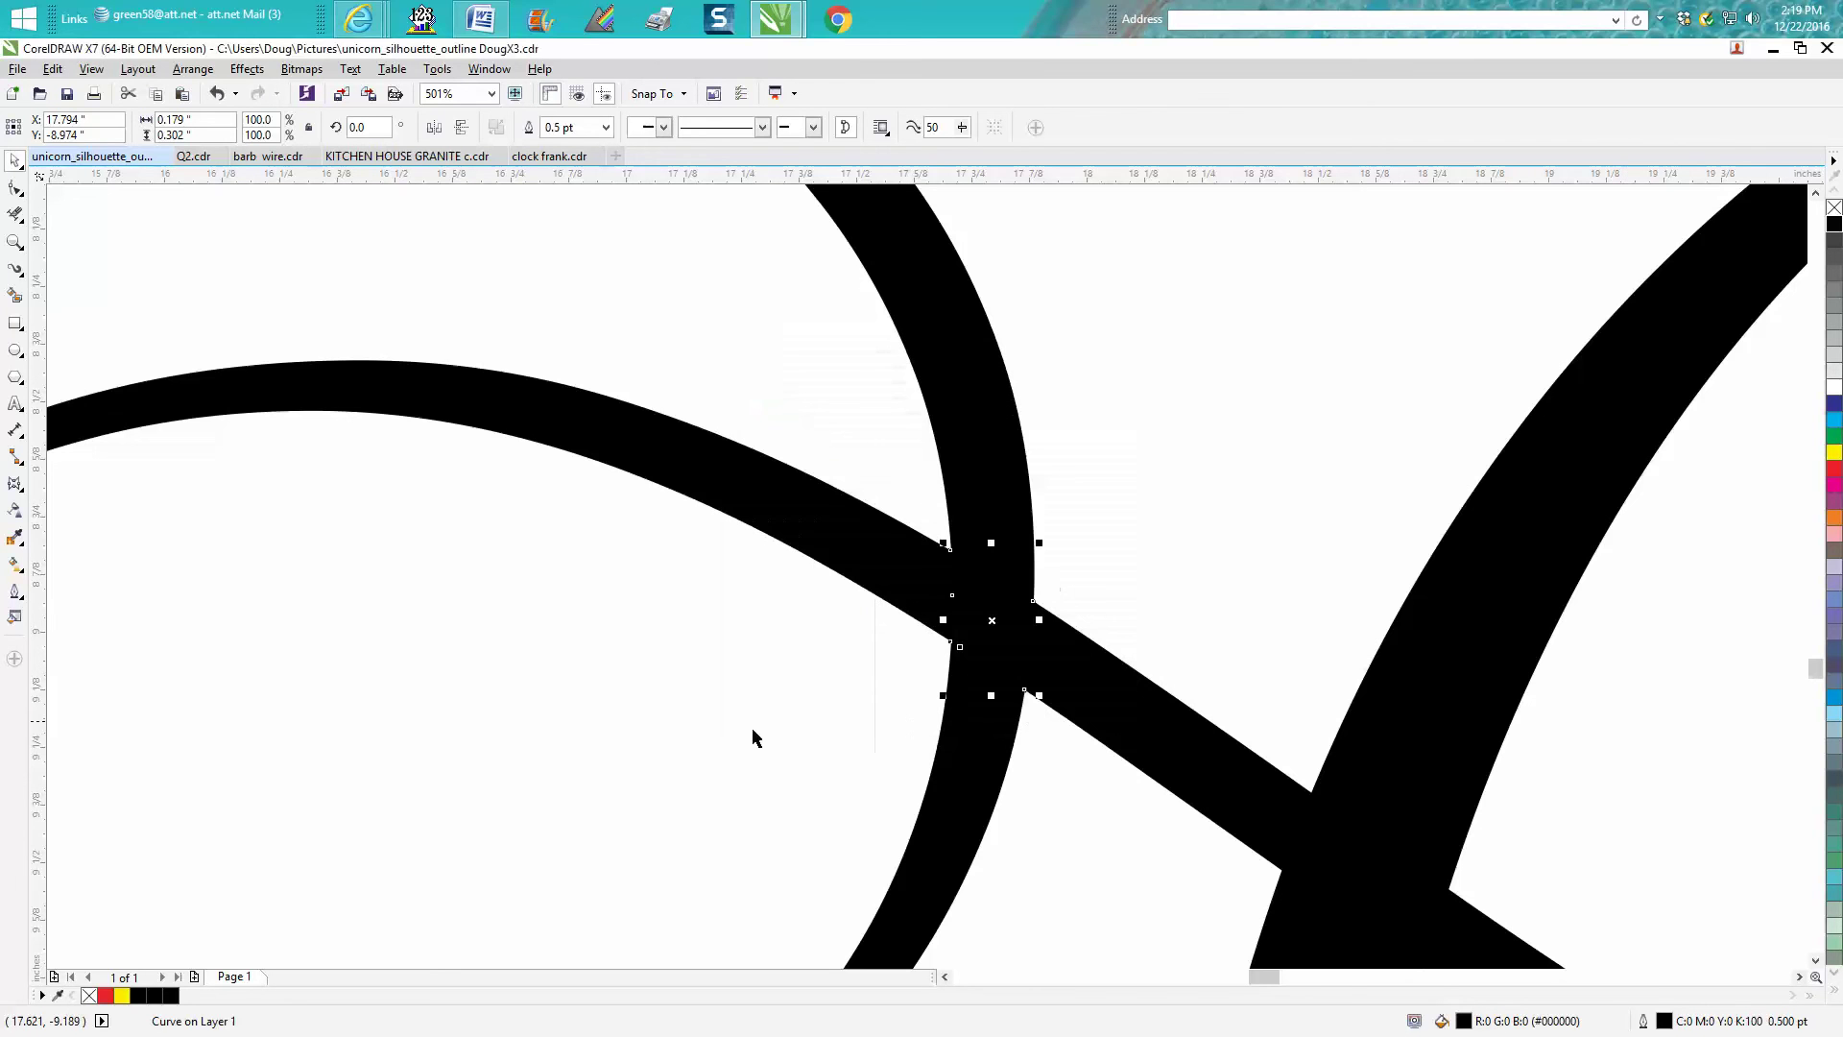
{"action": "left_click", "coordinate": [707, 716]}
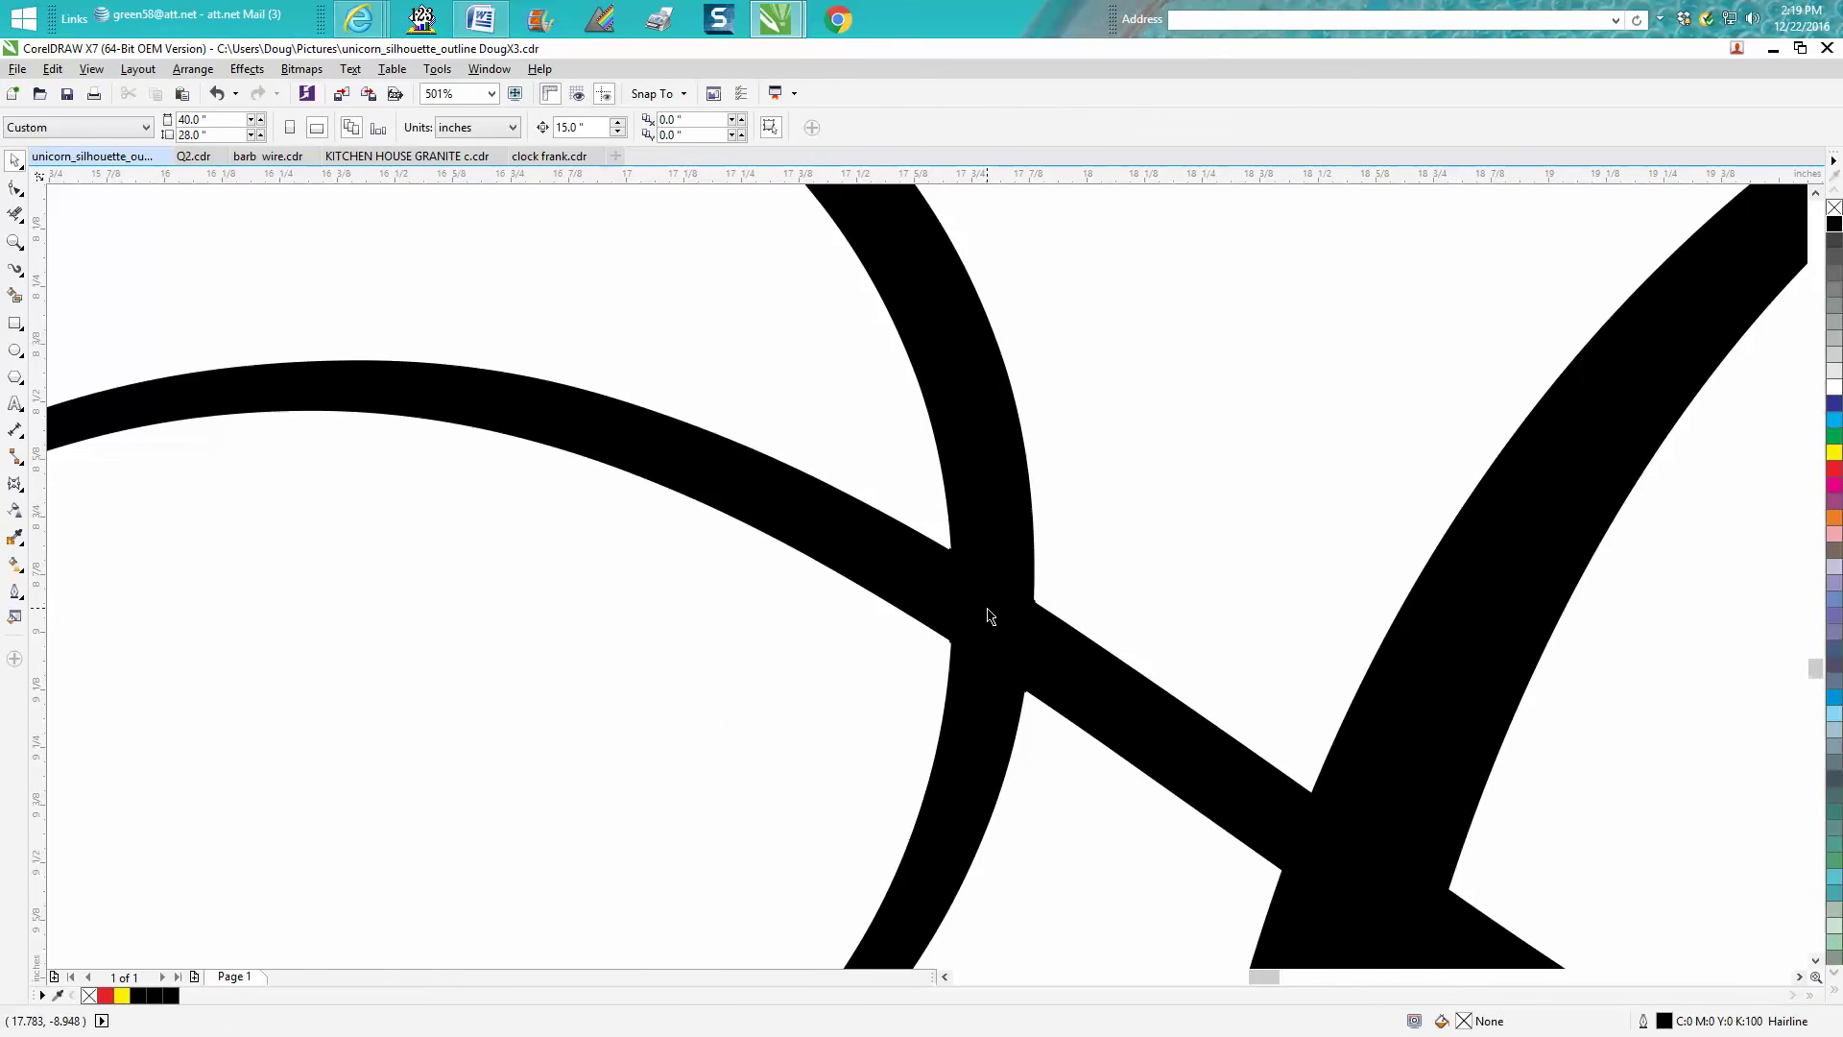
{"action": "scroll", "coordinate": [989, 619], "scroll_direction": "down", "scroll_amount": 2}
Select the lower Sheila curve and try moving it about 3 inches left, then undo the move
{"action": "scroll", "coordinate": [1024, 603], "scroll_direction": "down", "scroll_amount": 1}
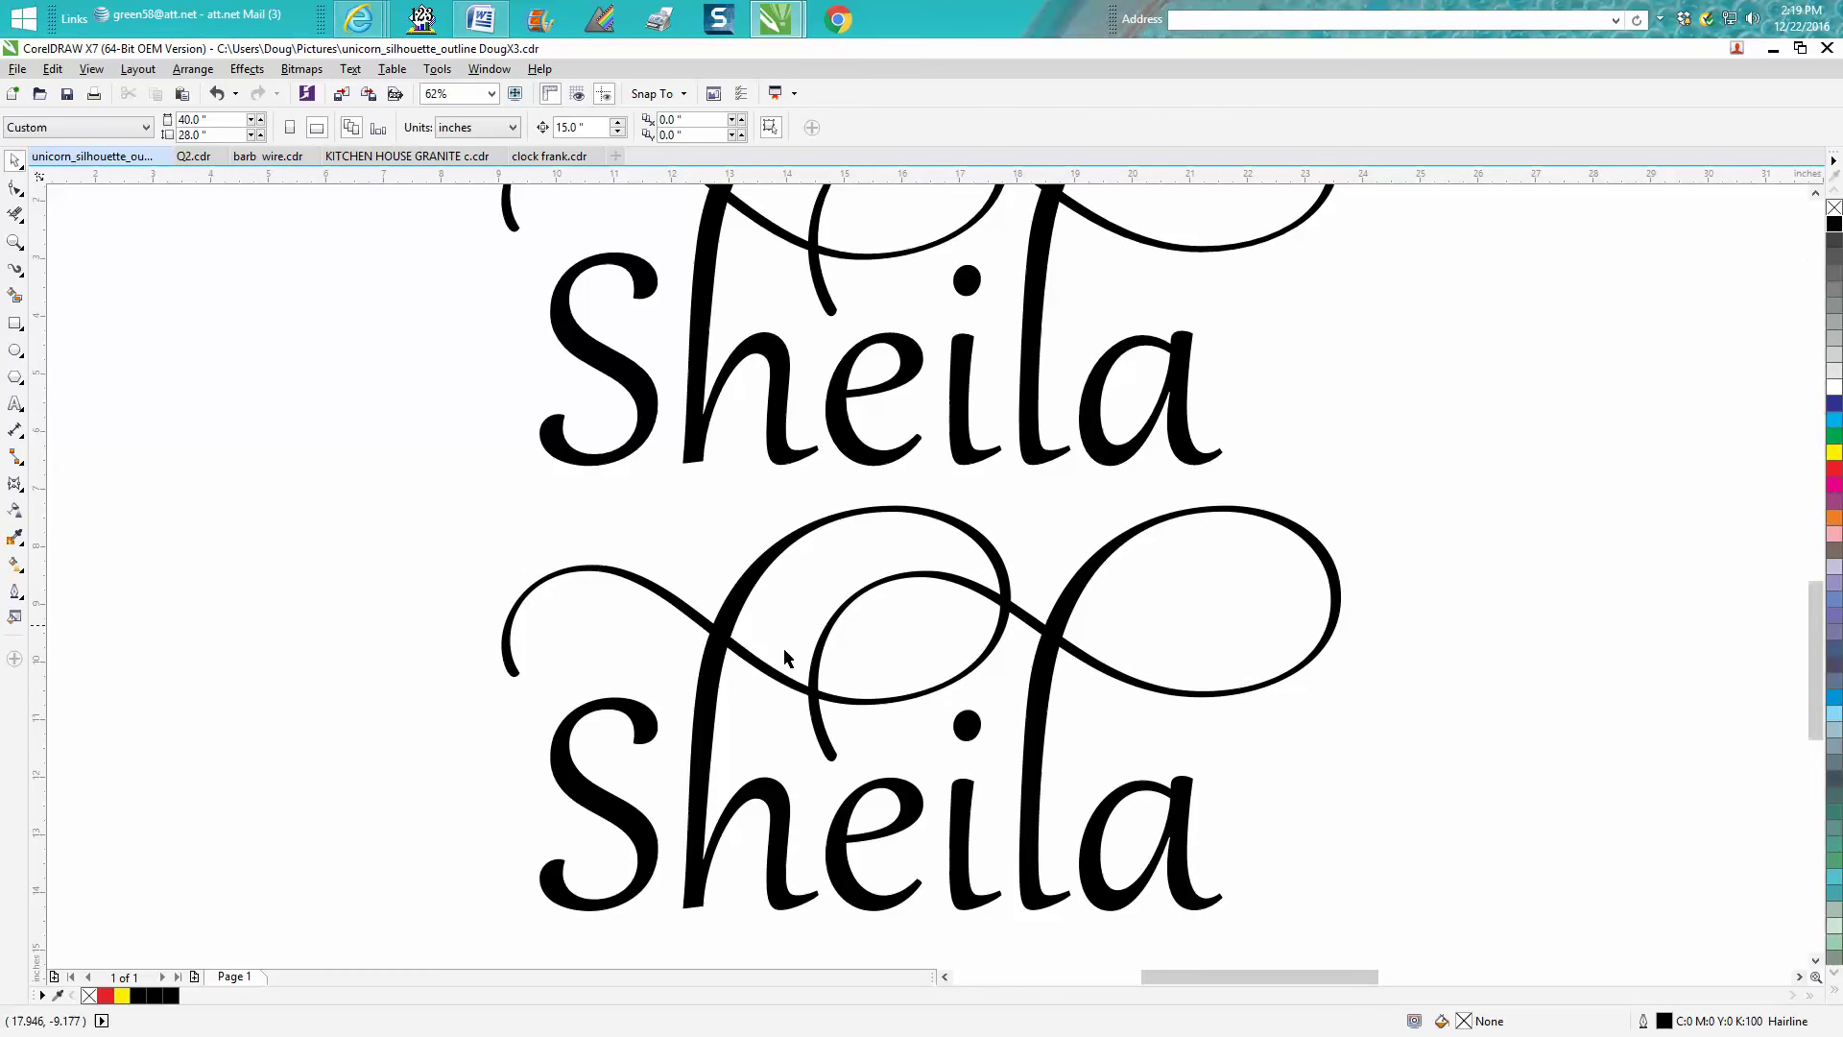
{"action": "left_click_drag", "start_coordinate": [478, 488], "coordinate": [587, 729]}
{"action": "left_click", "coordinate": [710, 650]}
{"action": "key", "text": "F10"}
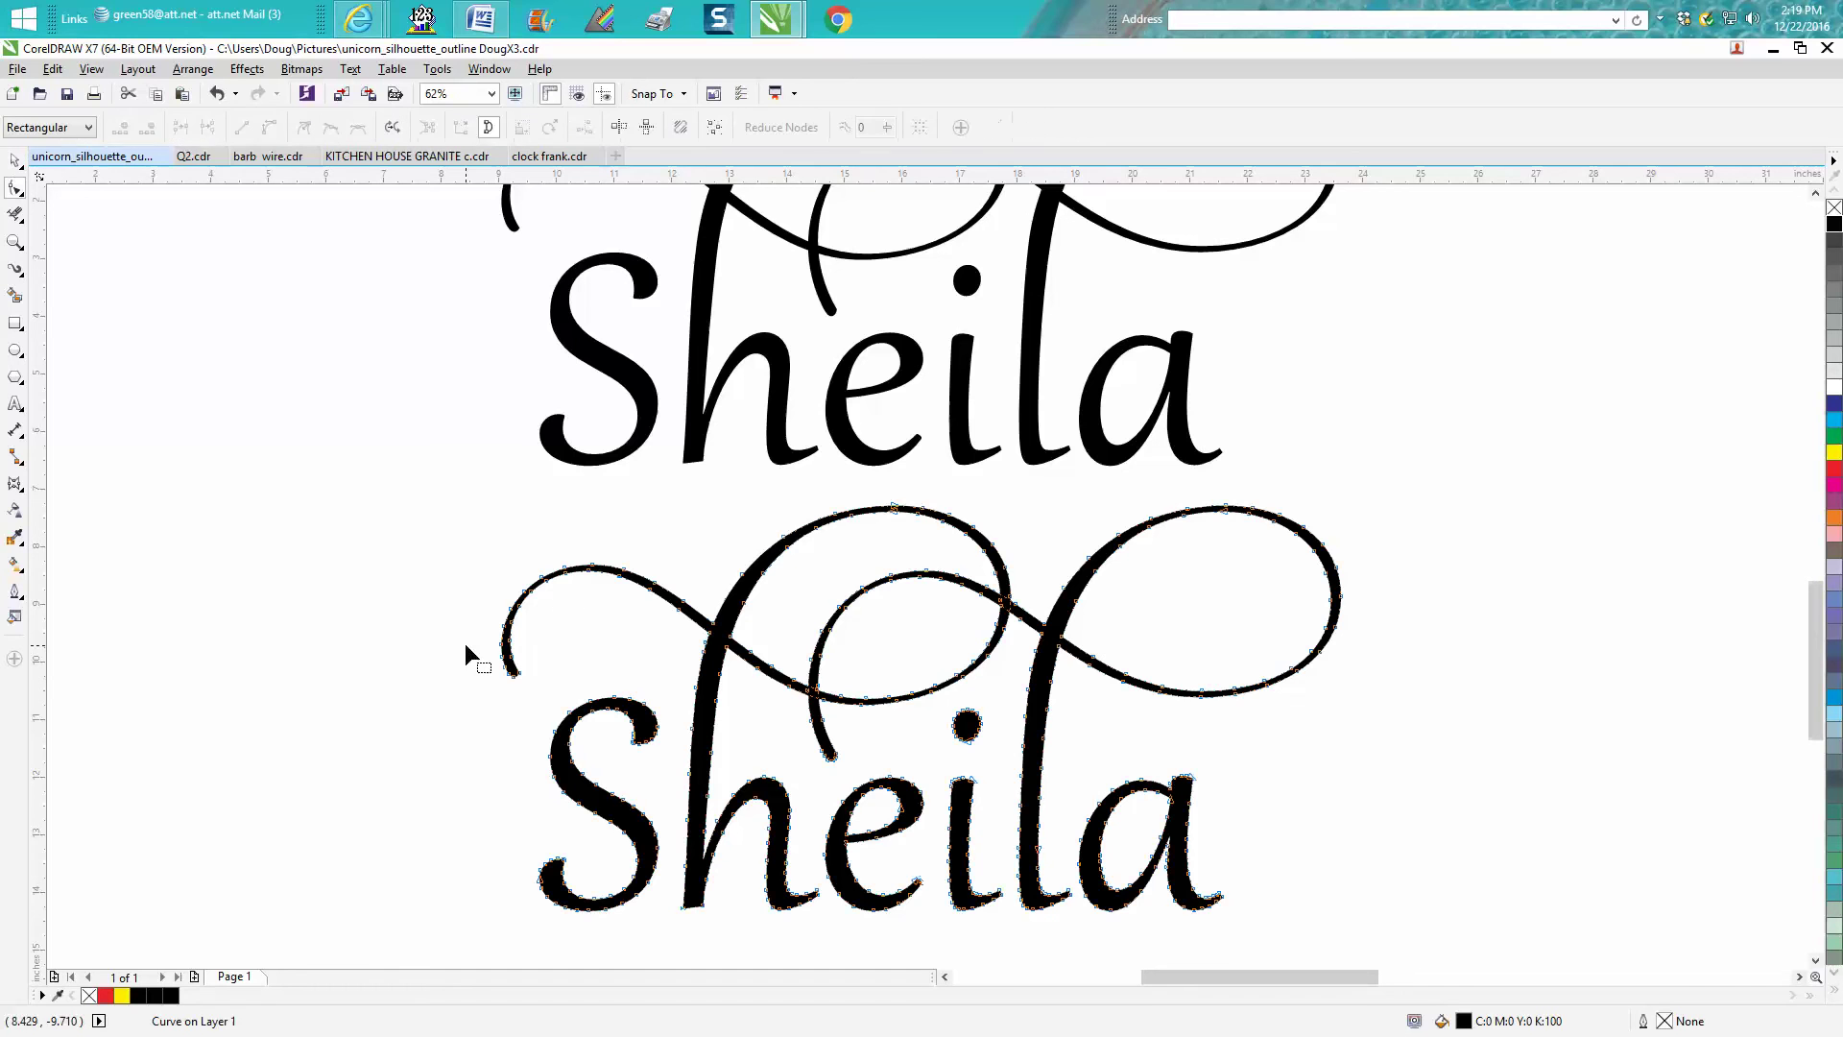
{"action": "left_click", "coordinate": [15, 160]}
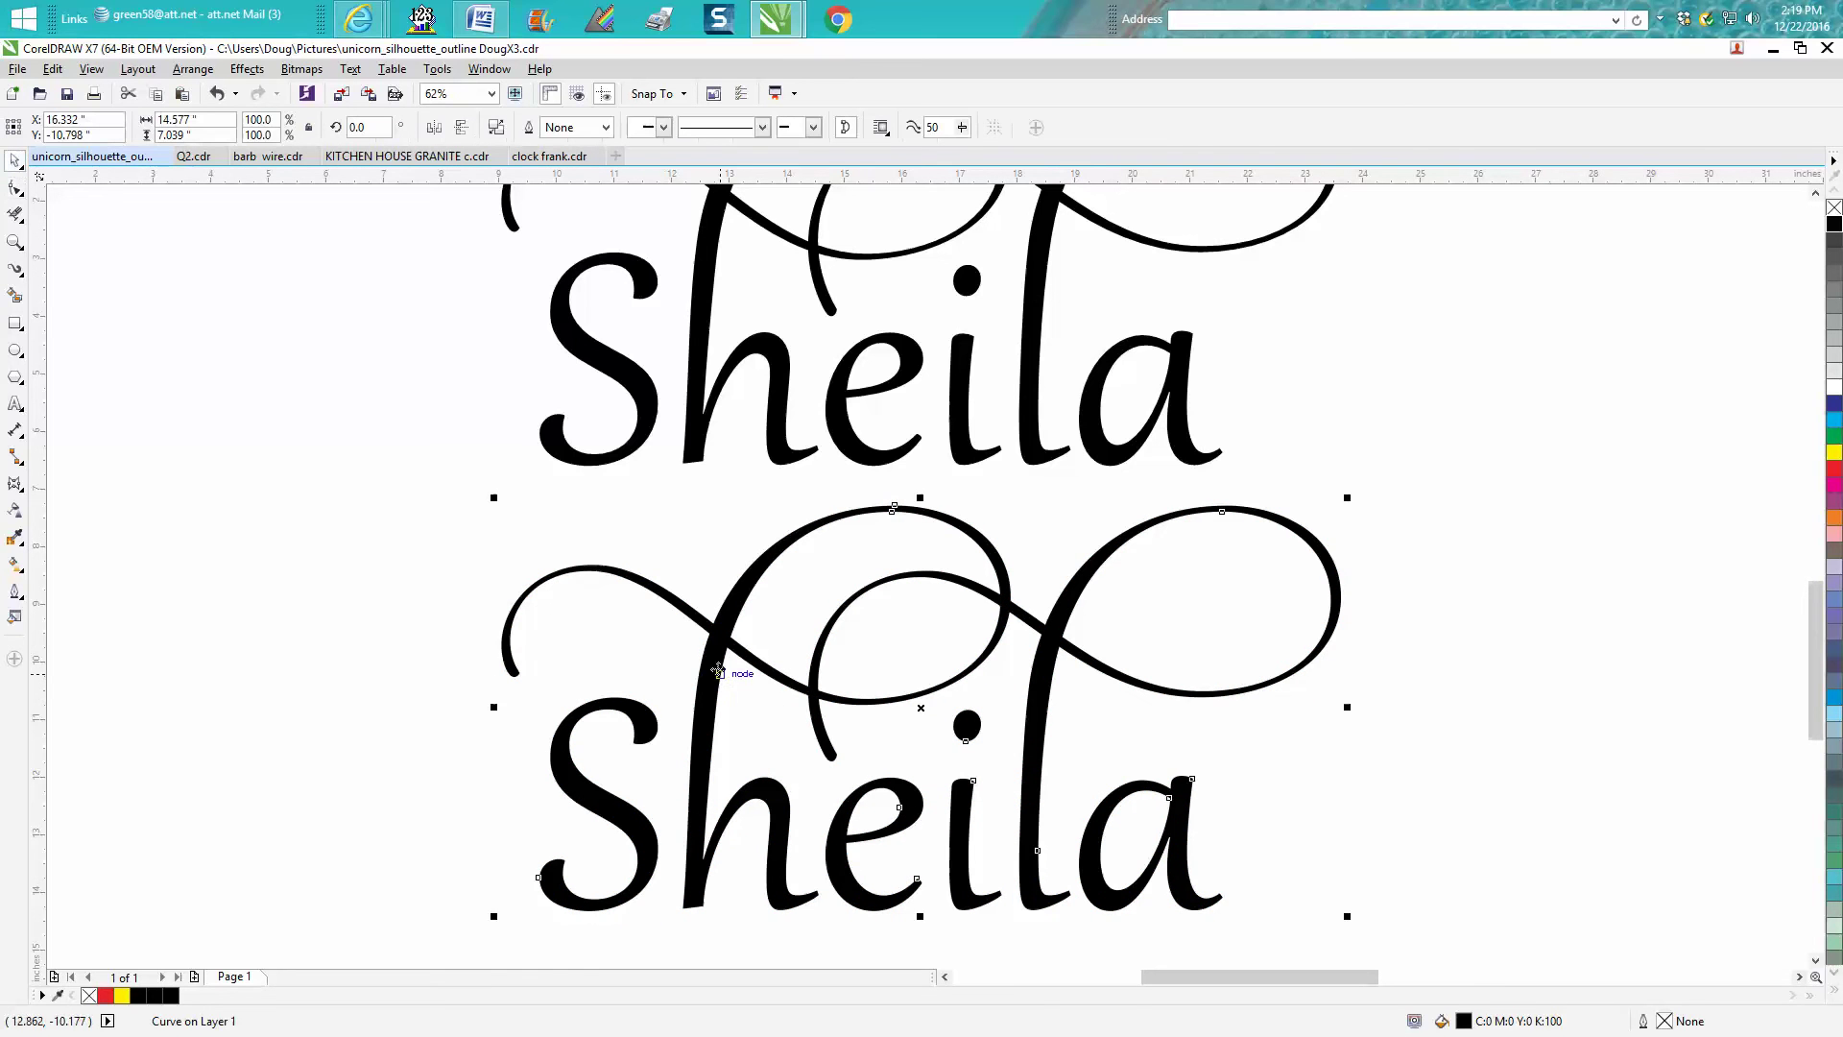
{"action": "left_click_drag", "start_coordinate": [718, 669], "coordinate": [539, 667]}
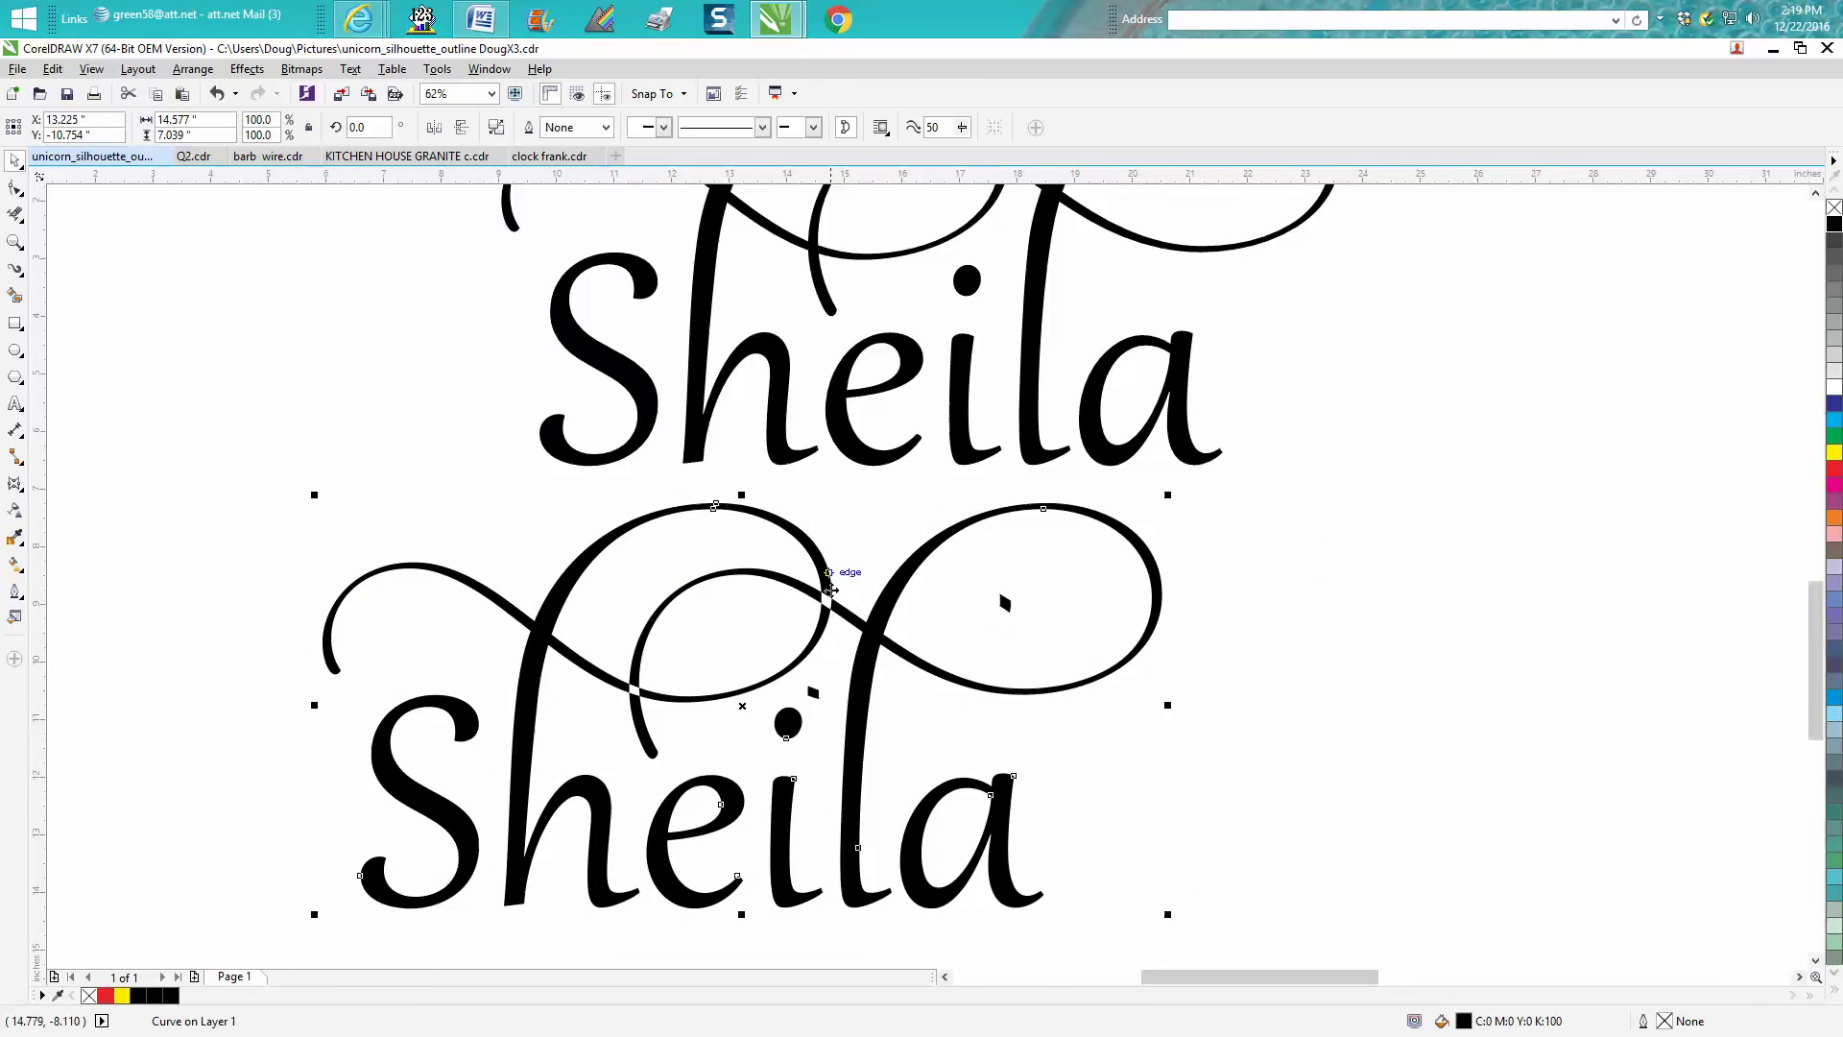
{"action": "left_click", "coordinate": [217, 93]}
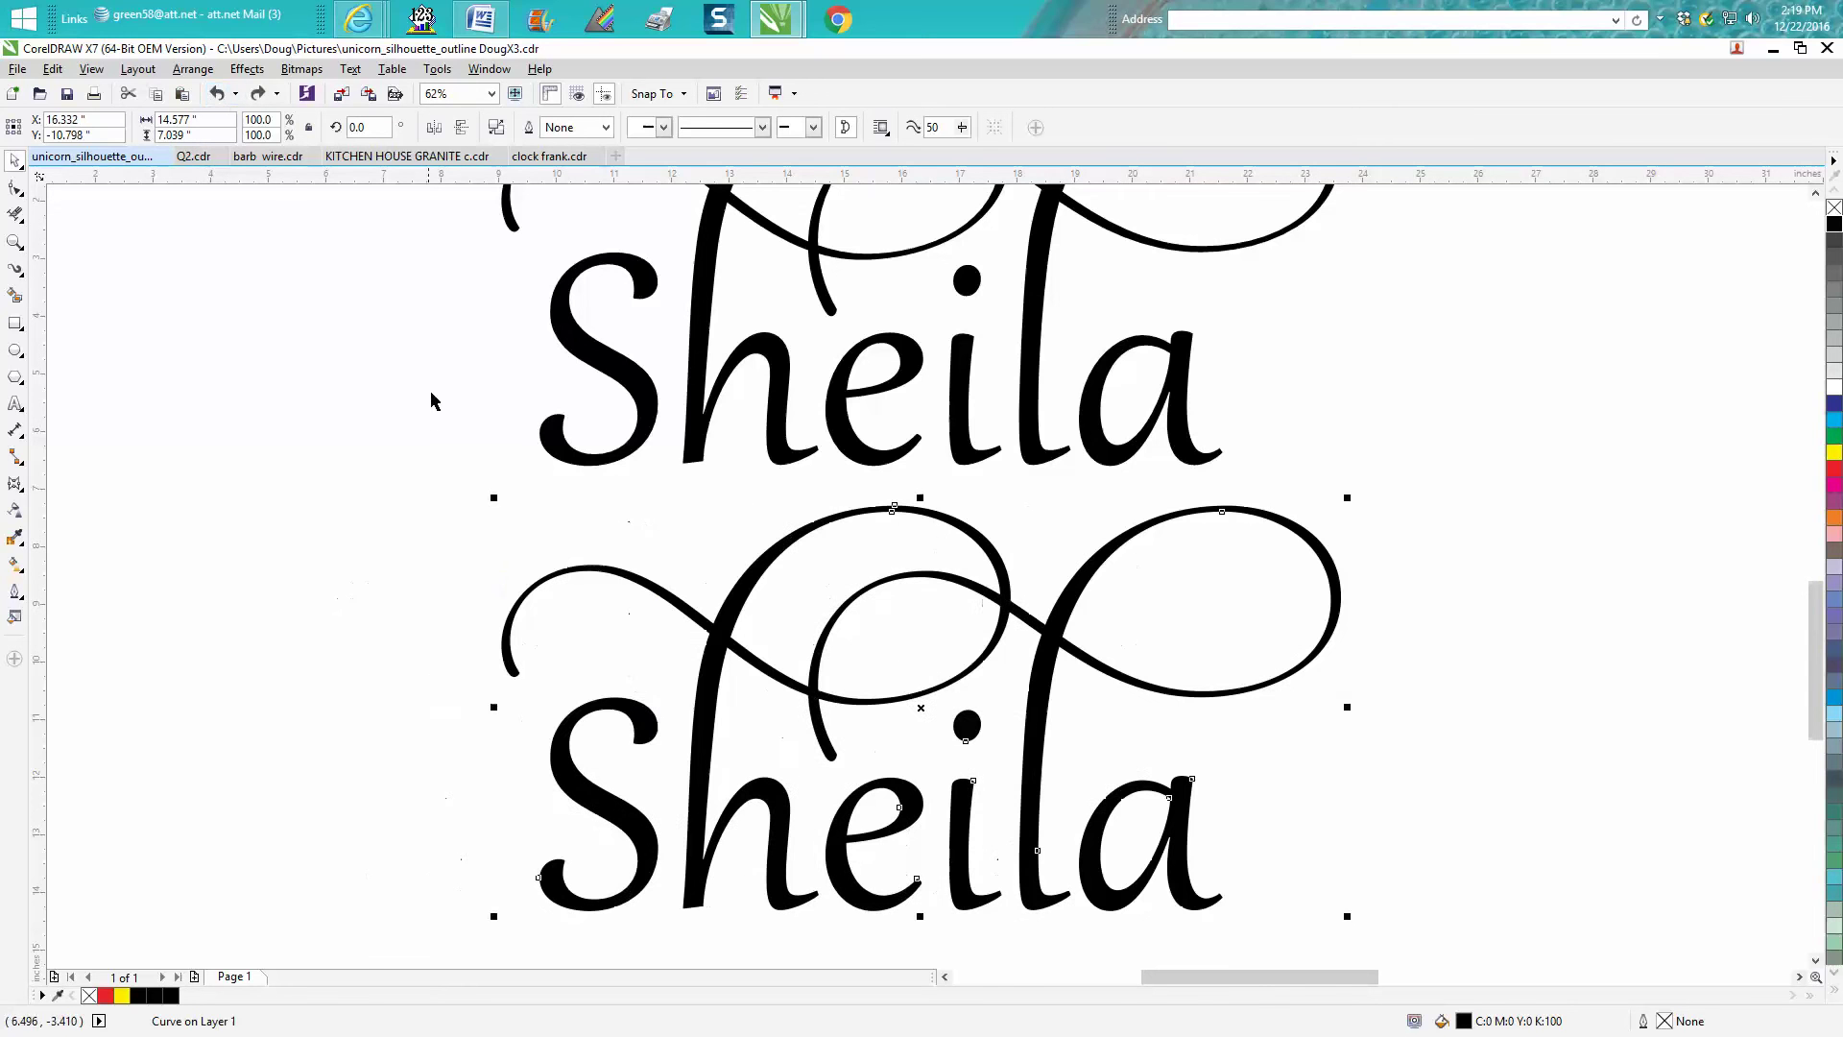
Group all three parts of the lower Sheila, scale it to 59.1% and move it up and right
{"action": "left_click_drag", "start_coordinate": [455, 497], "coordinate": [1489, 957]}
{"action": "key", "text": "ctrl+g"}
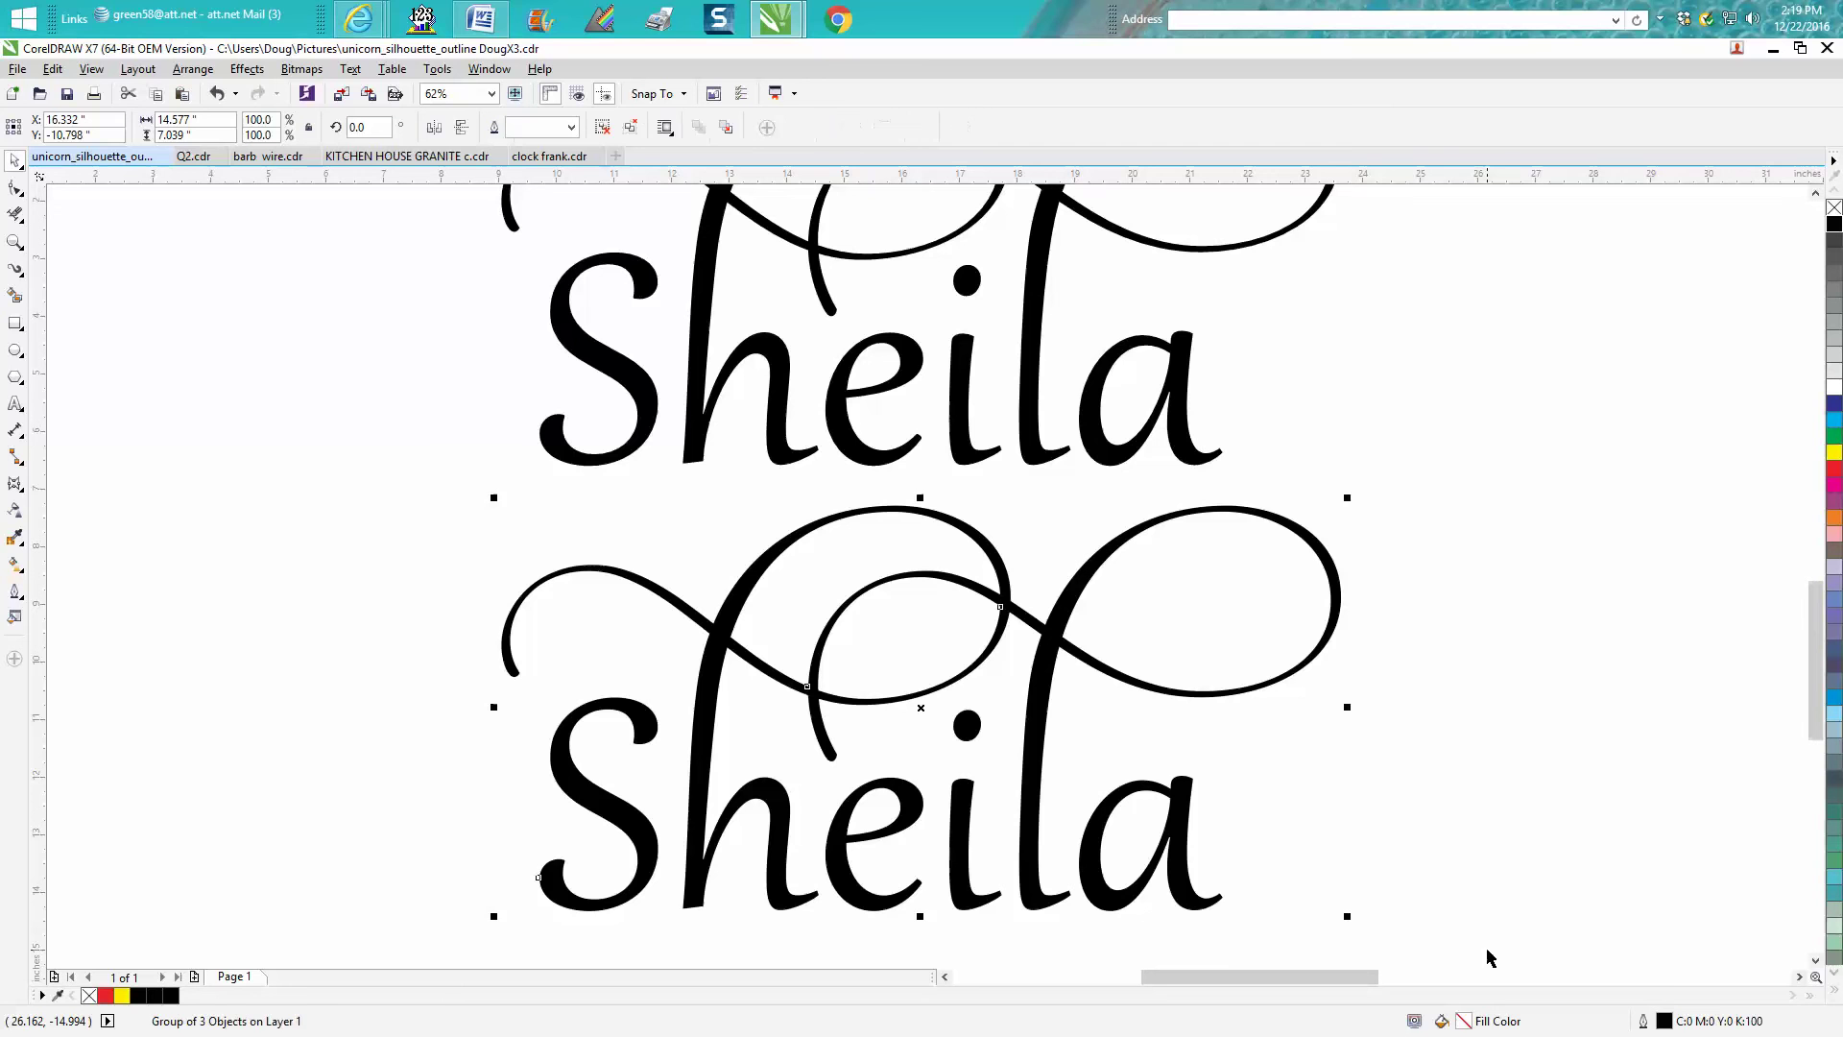
{"action": "left_click_drag", "start_coordinate": [1348, 498], "coordinate": [998, 671]}
{"action": "left_click_drag", "start_coordinate": [906, 746], "coordinate": [1099, 682]}
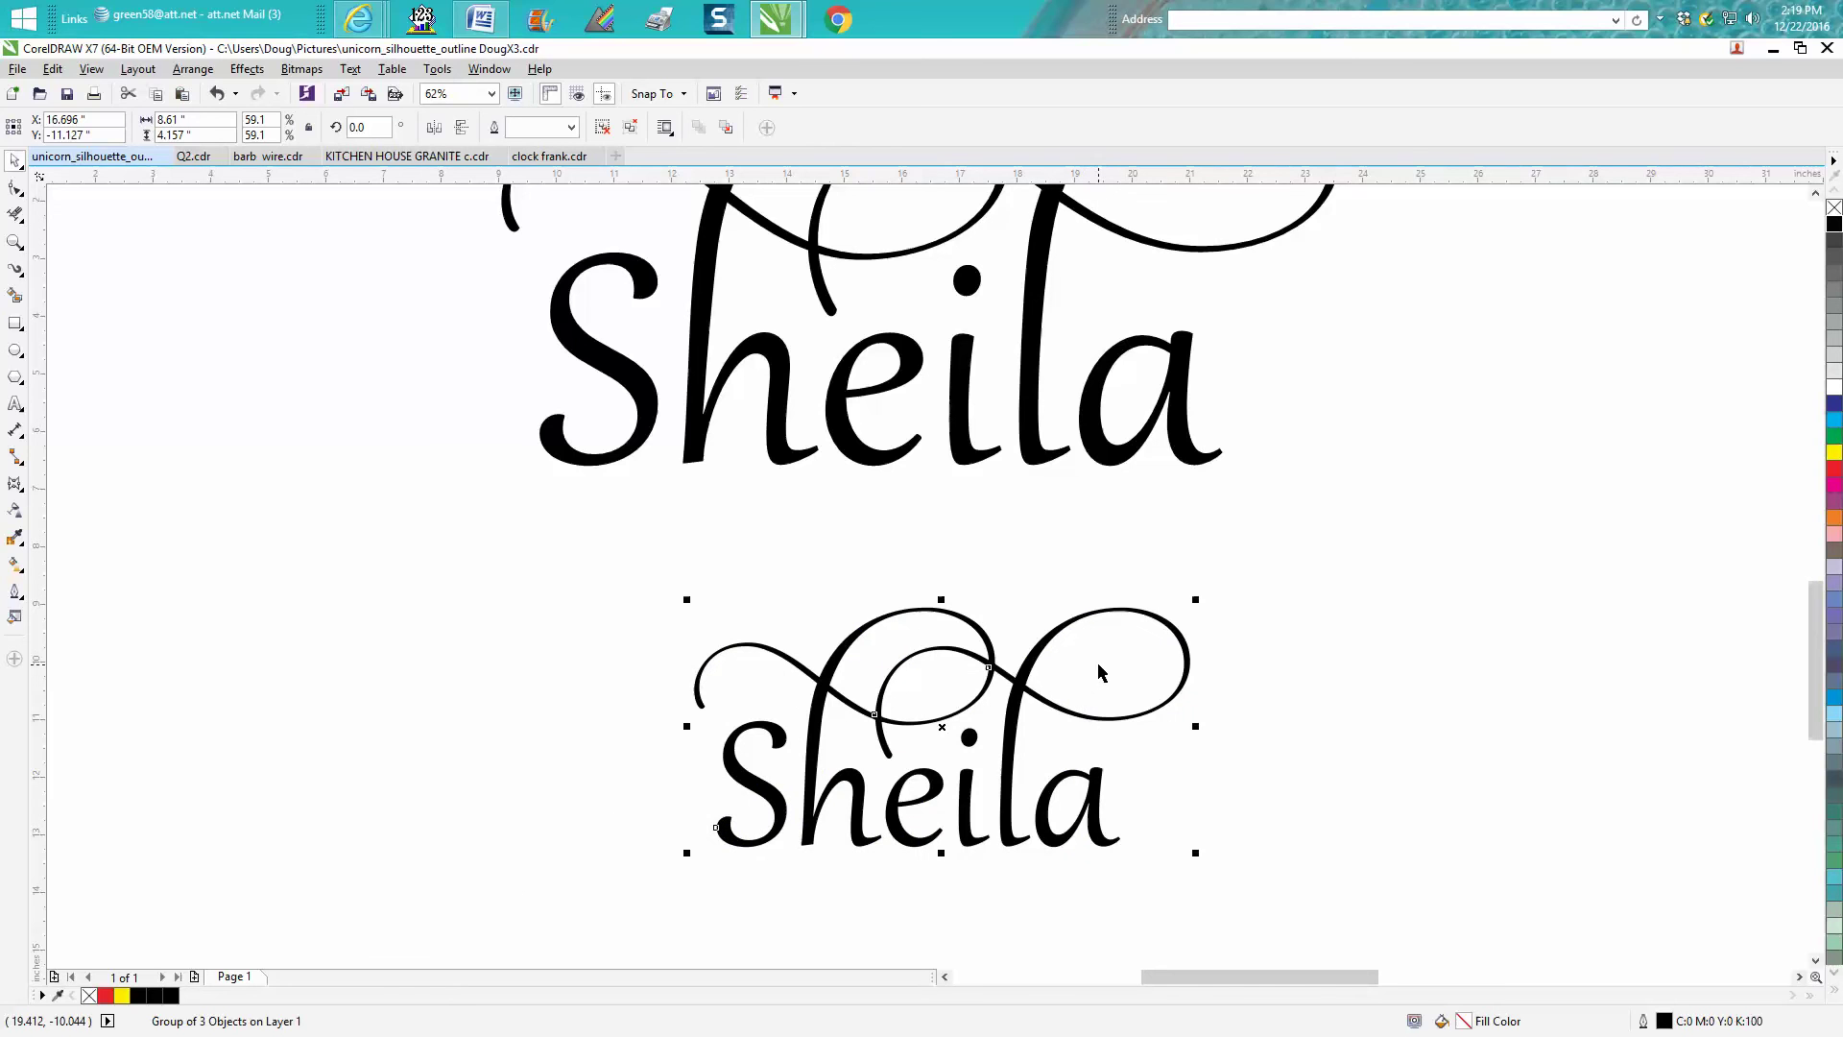
{"action": "left_click", "coordinate": [1164, 761]}
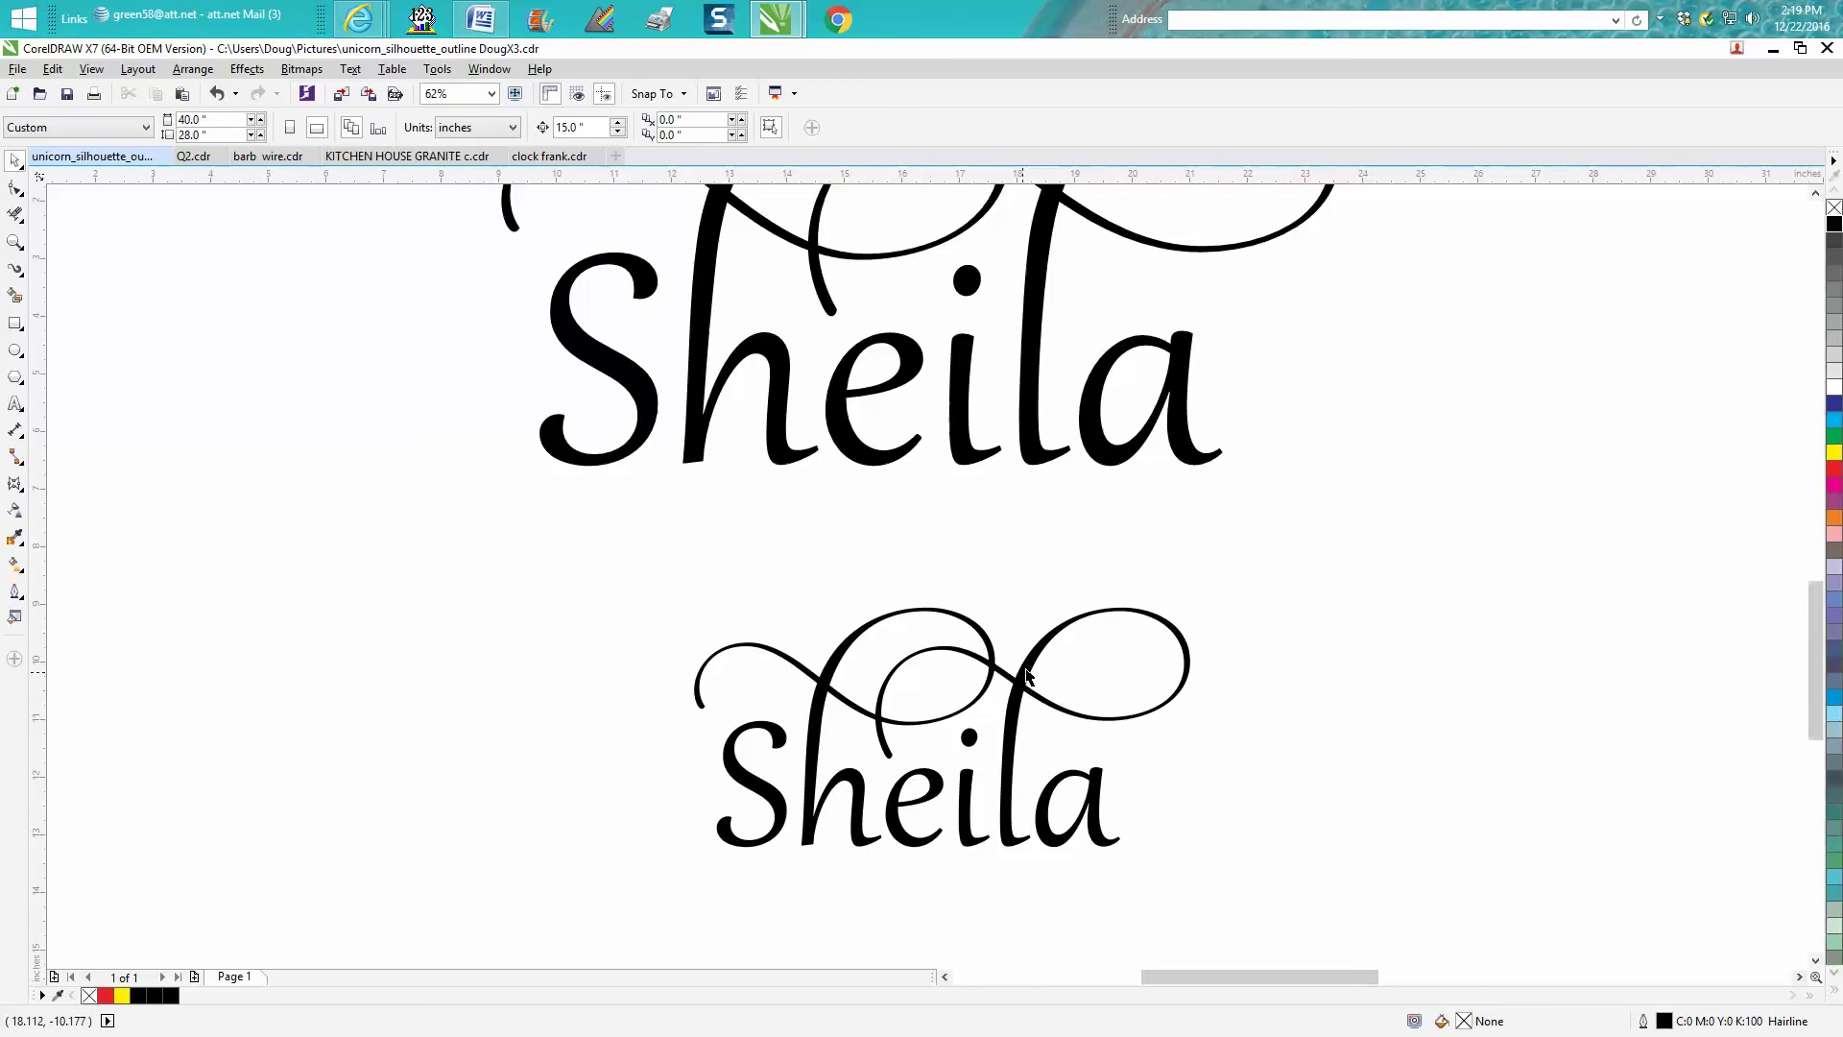
{"action": "scroll", "coordinate": [1027, 683], "scroll_direction": "down", "scroll_amount": 2}
Give the large Sheila text no fill and a black hairline outline
{"action": "left_click", "coordinate": [18, 243]}
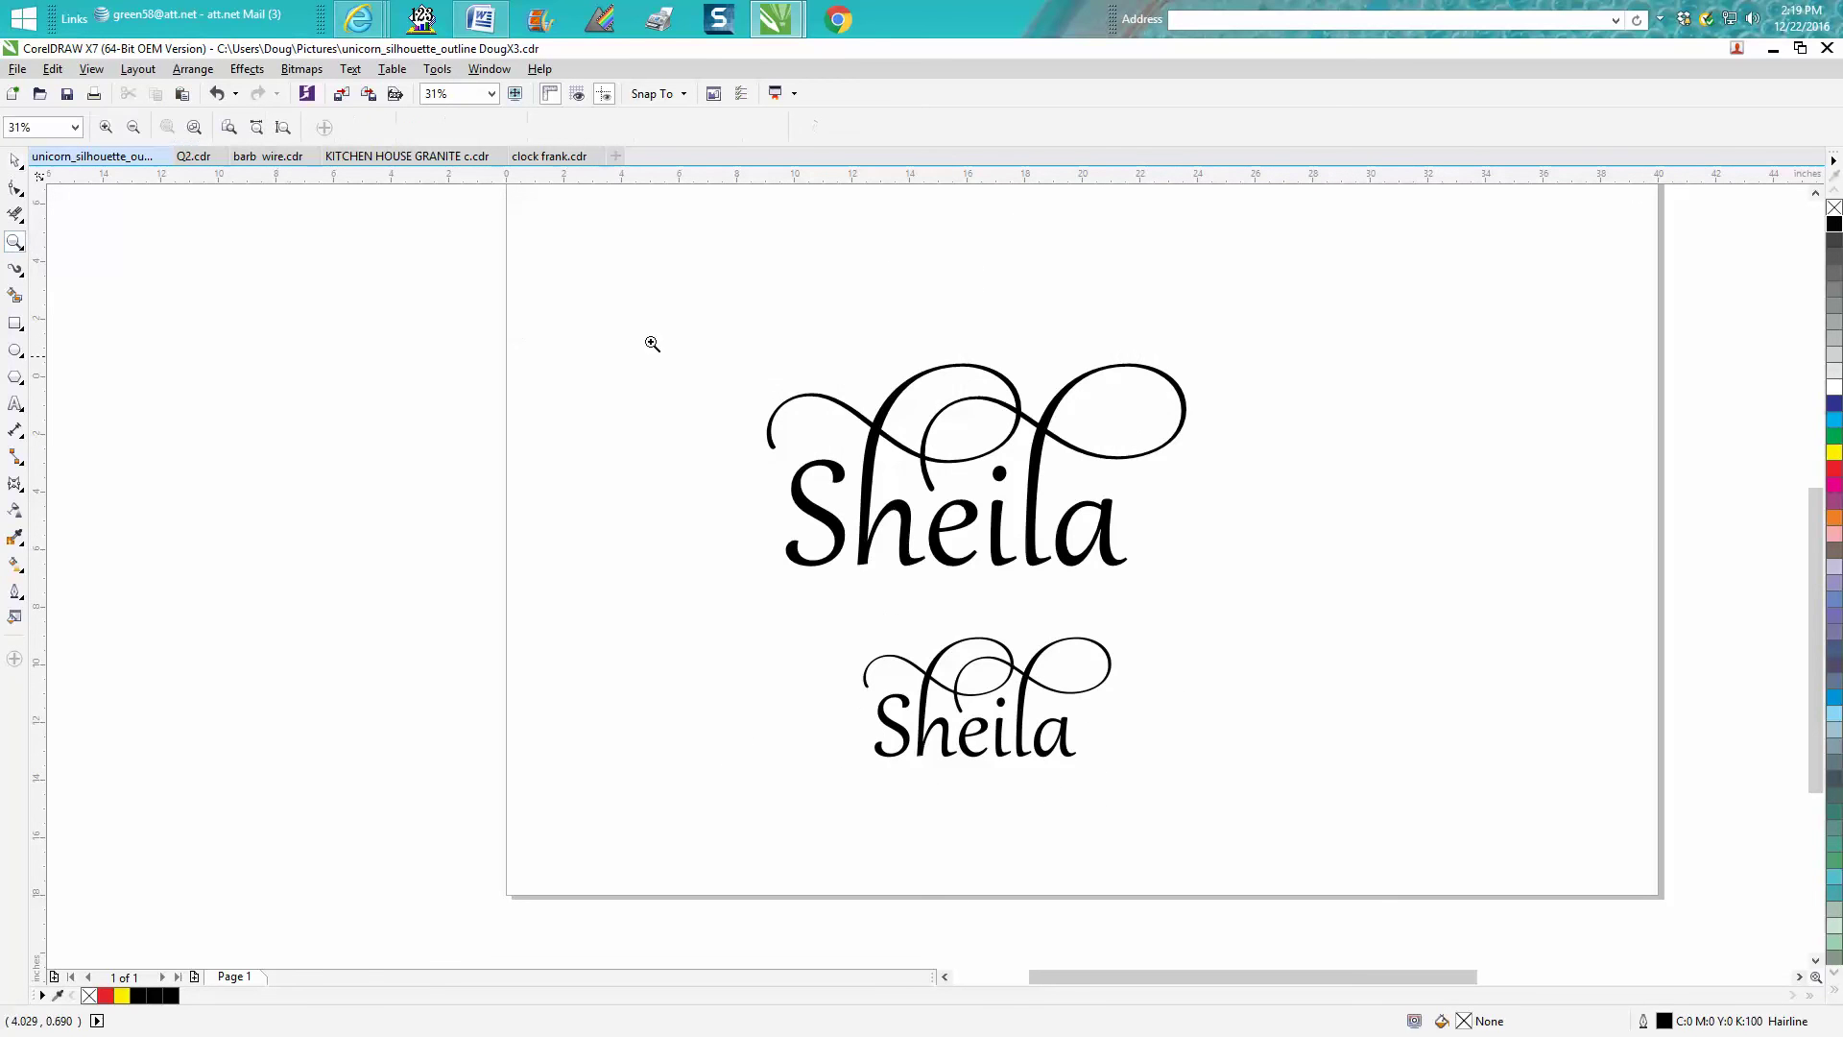
{"action": "left_click_drag", "start_coordinate": [679, 323], "coordinate": [1349, 622]}
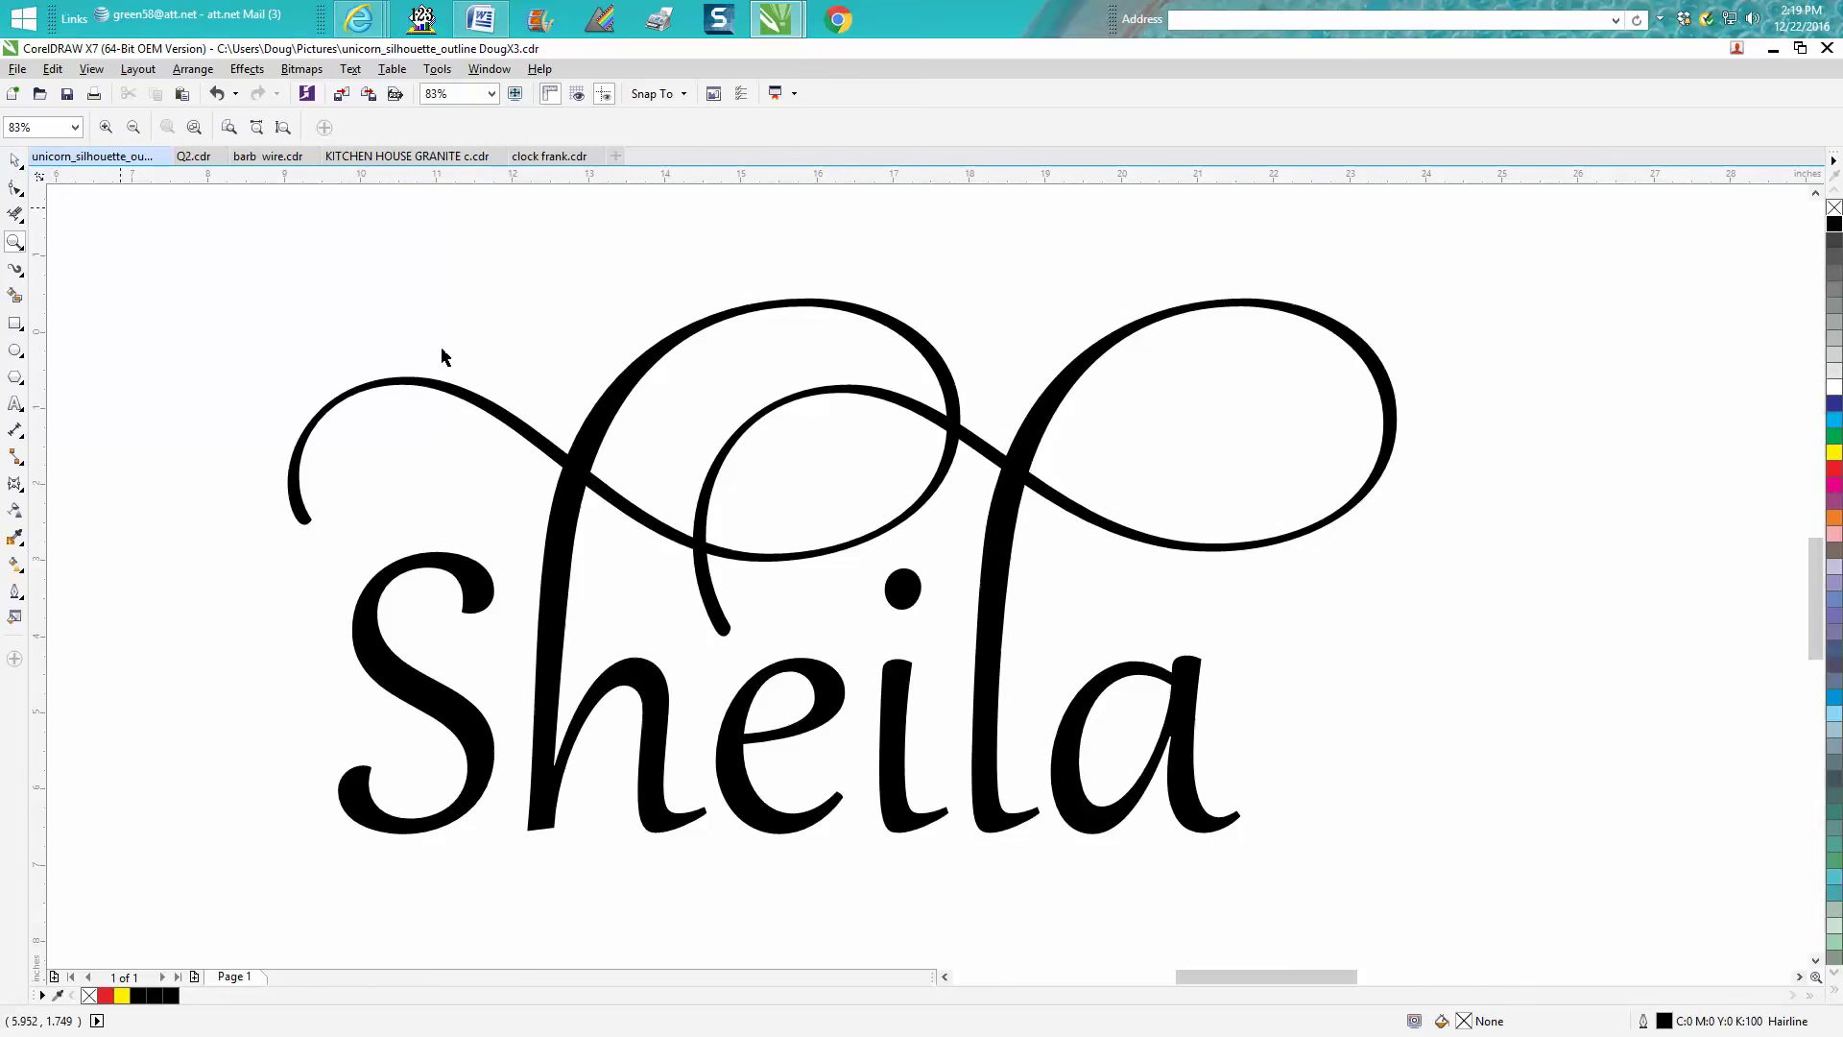
{"action": "key", "text": "space"}
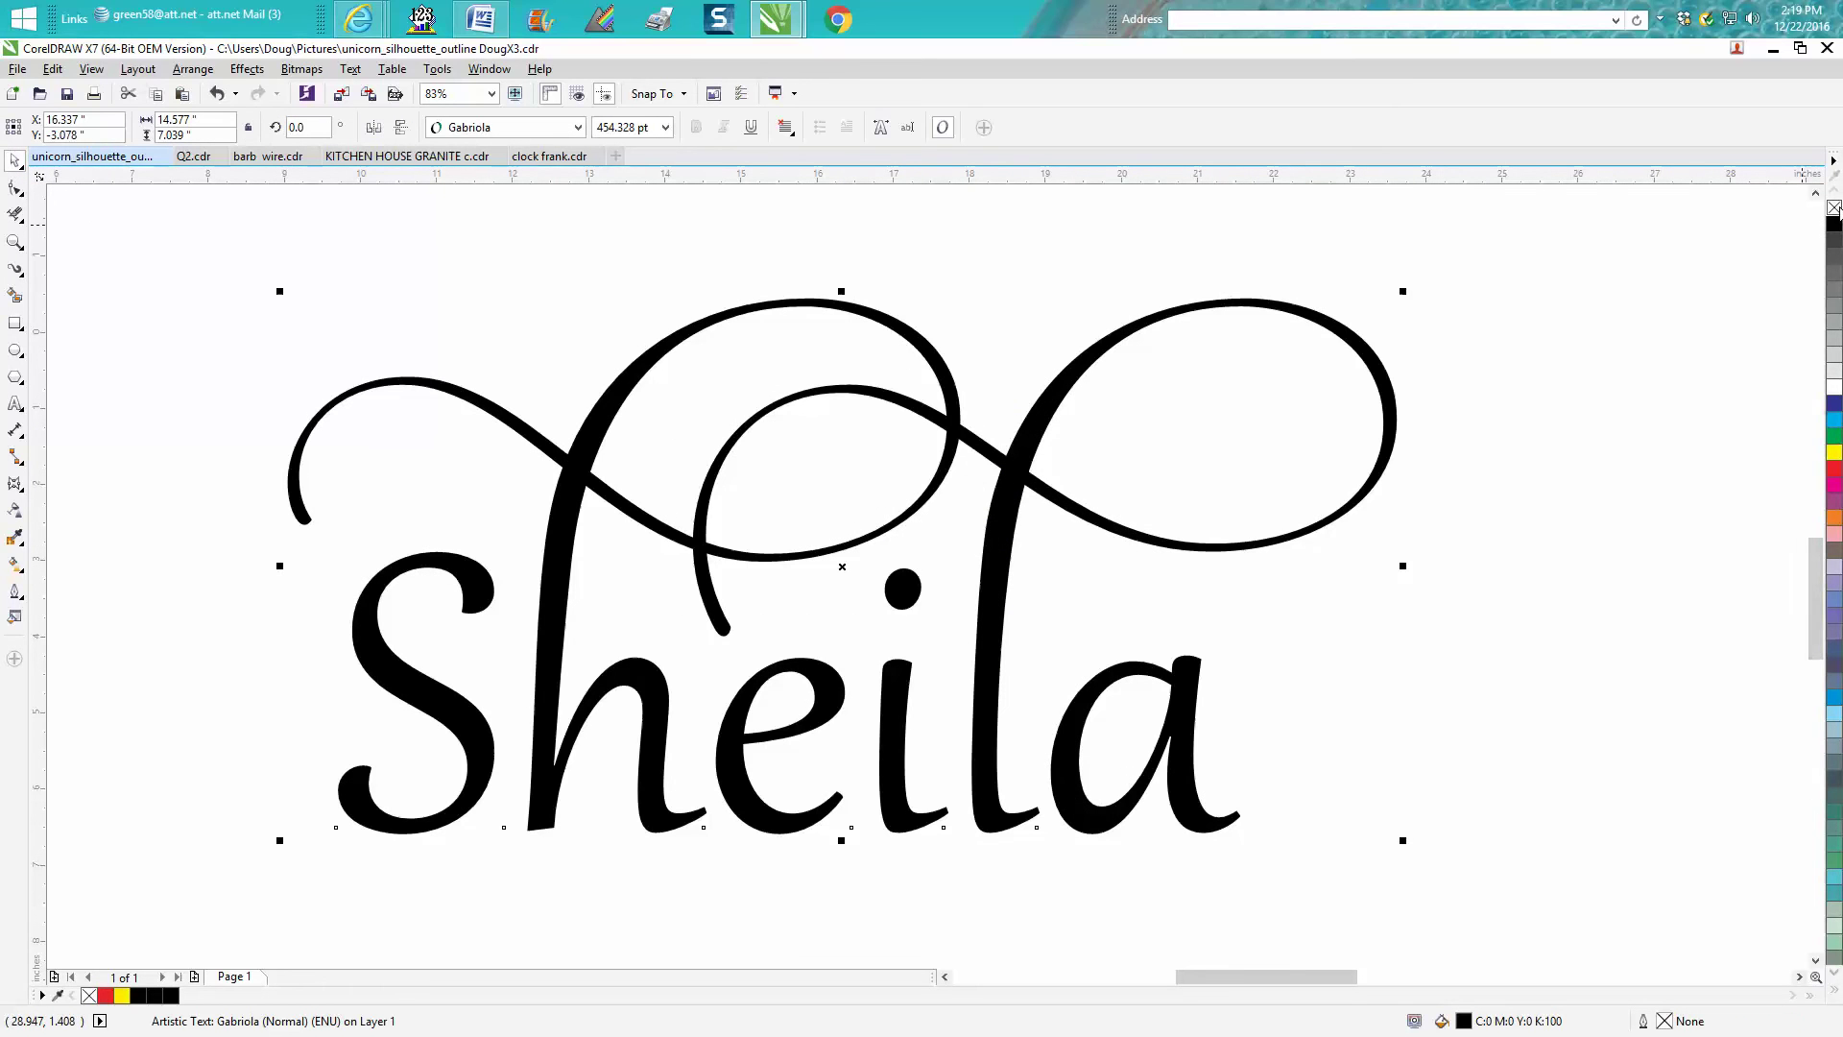
{"action": "left_click", "coordinate": [1833, 207]}
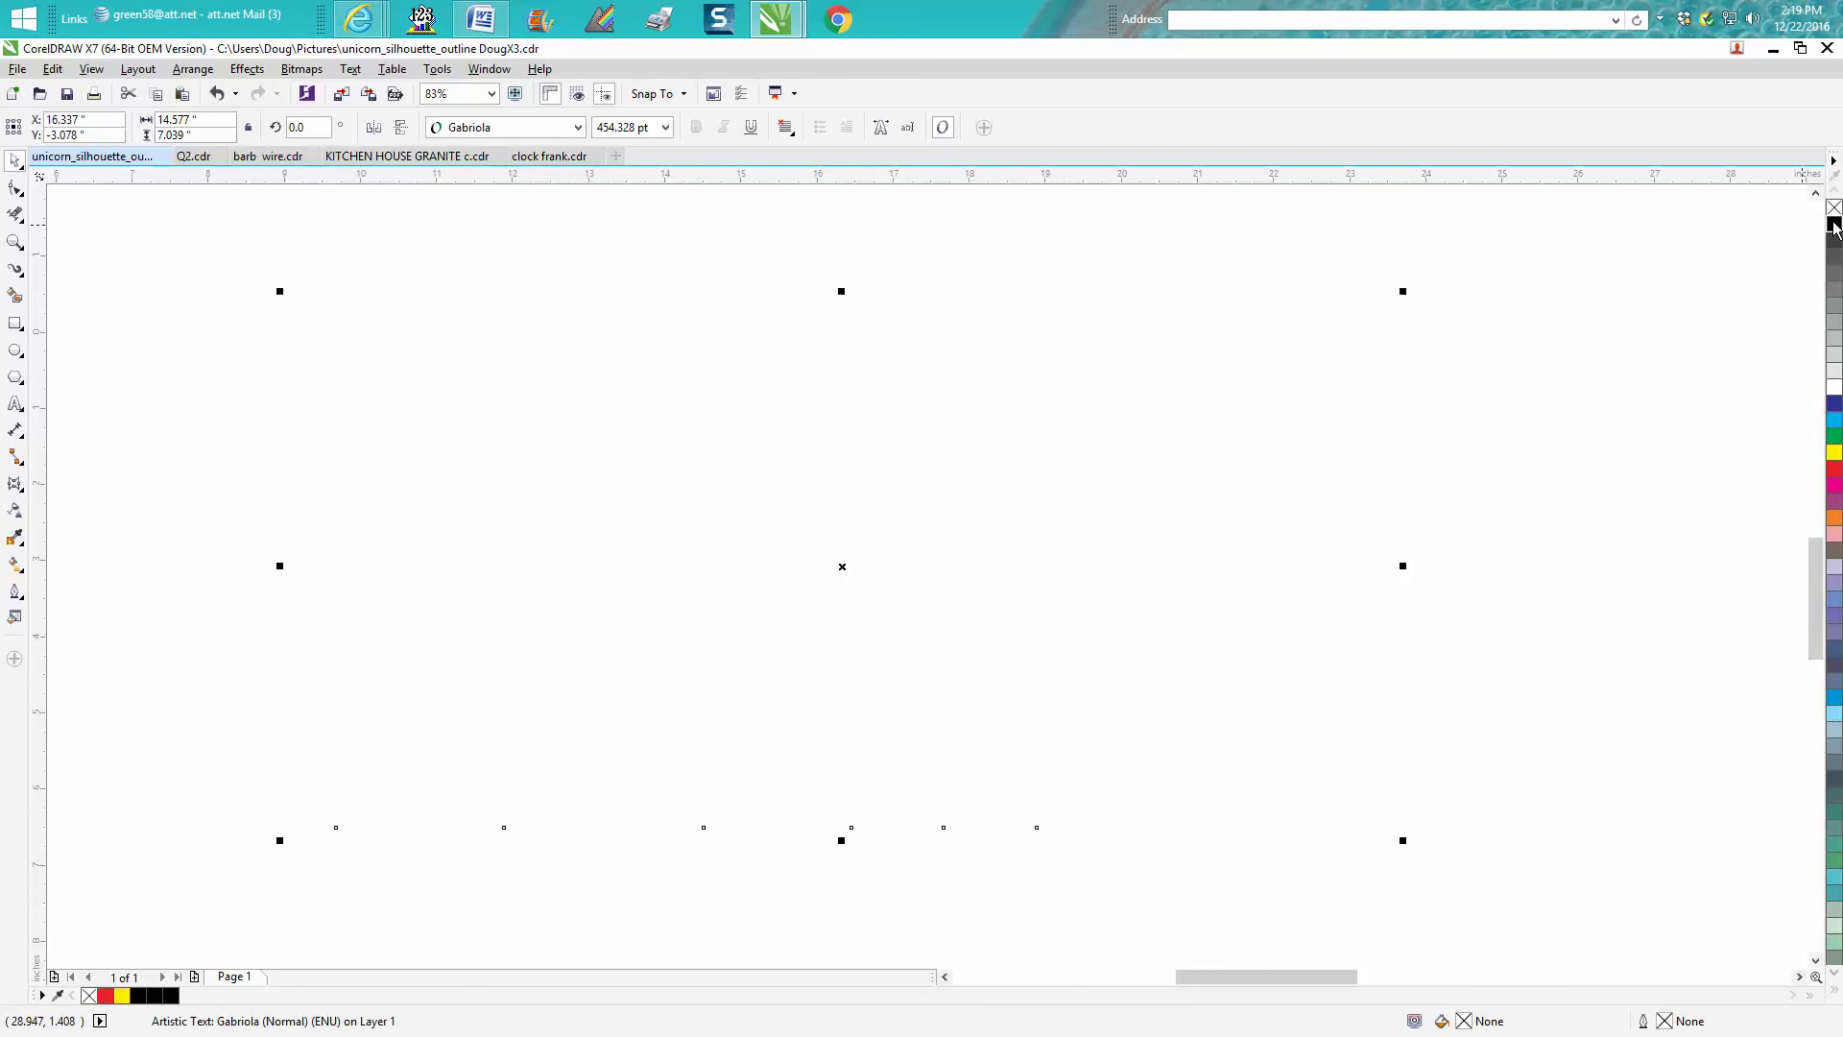
{"action": "right_click", "coordinate": [1833, 225]}
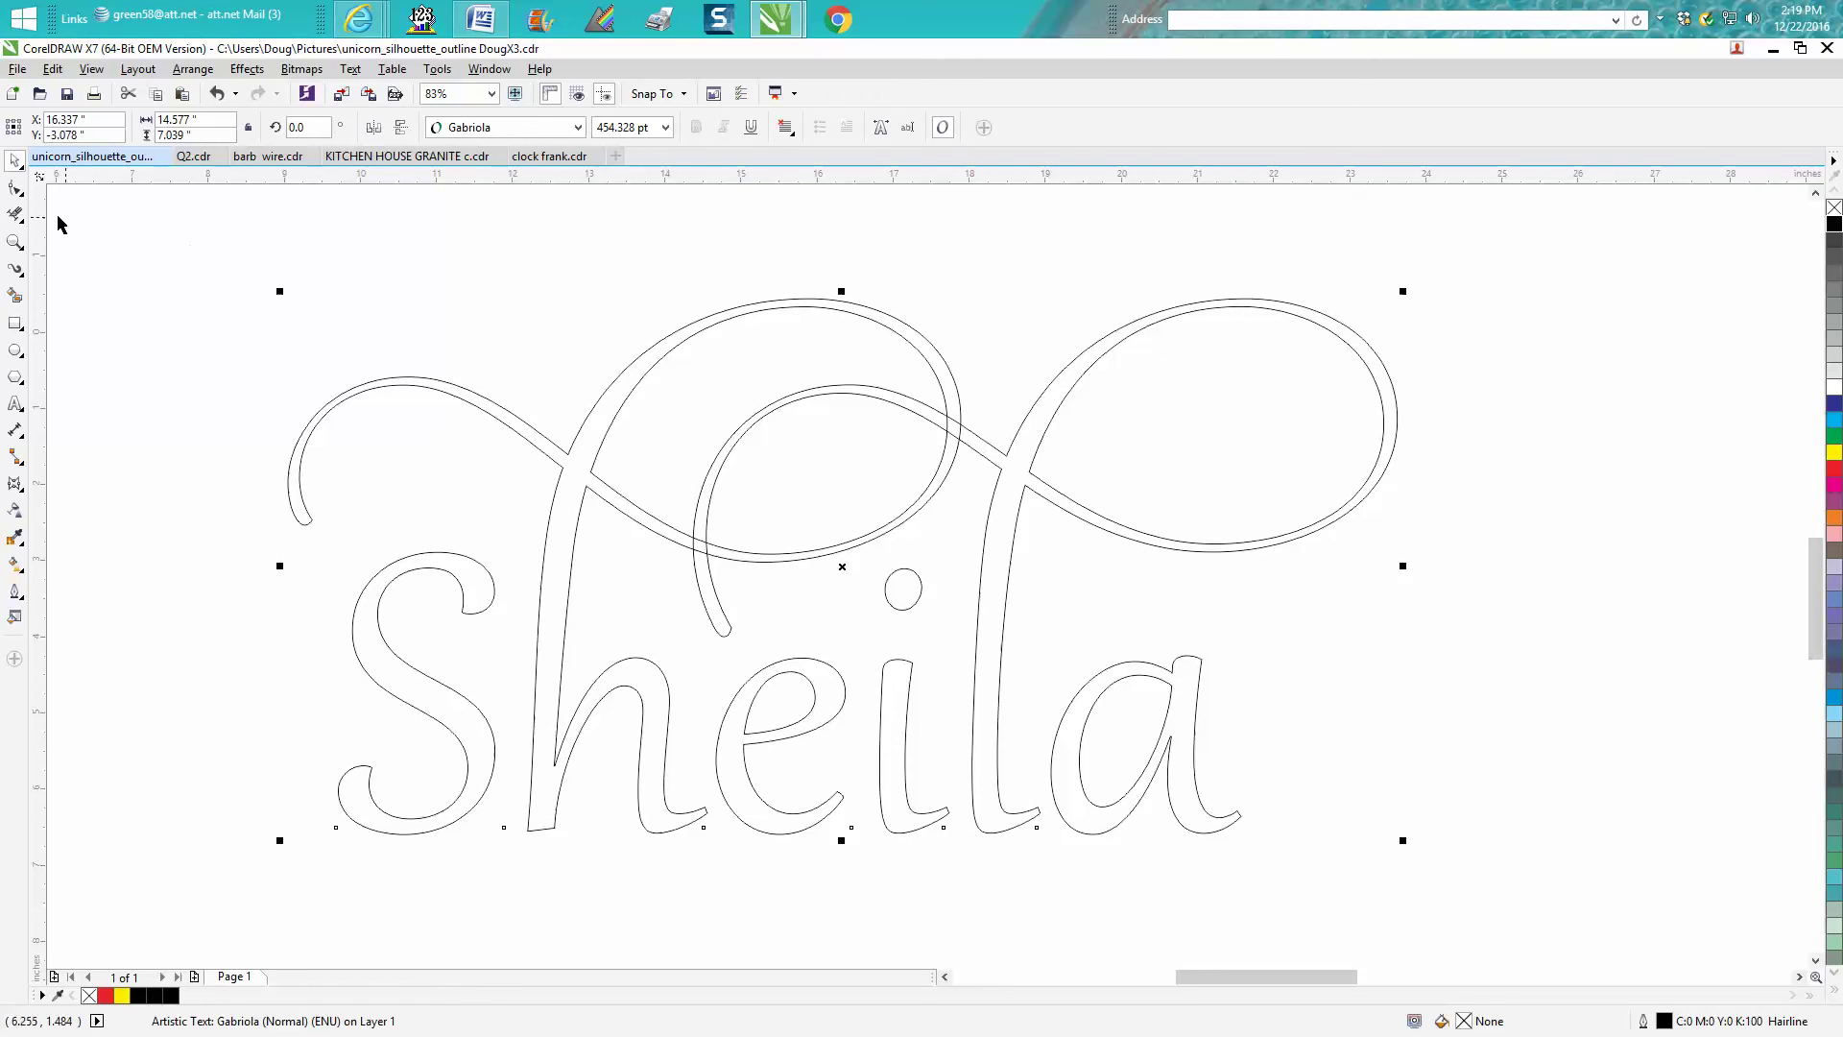
{"action": "left_click", "coordinate": [15, 217]}
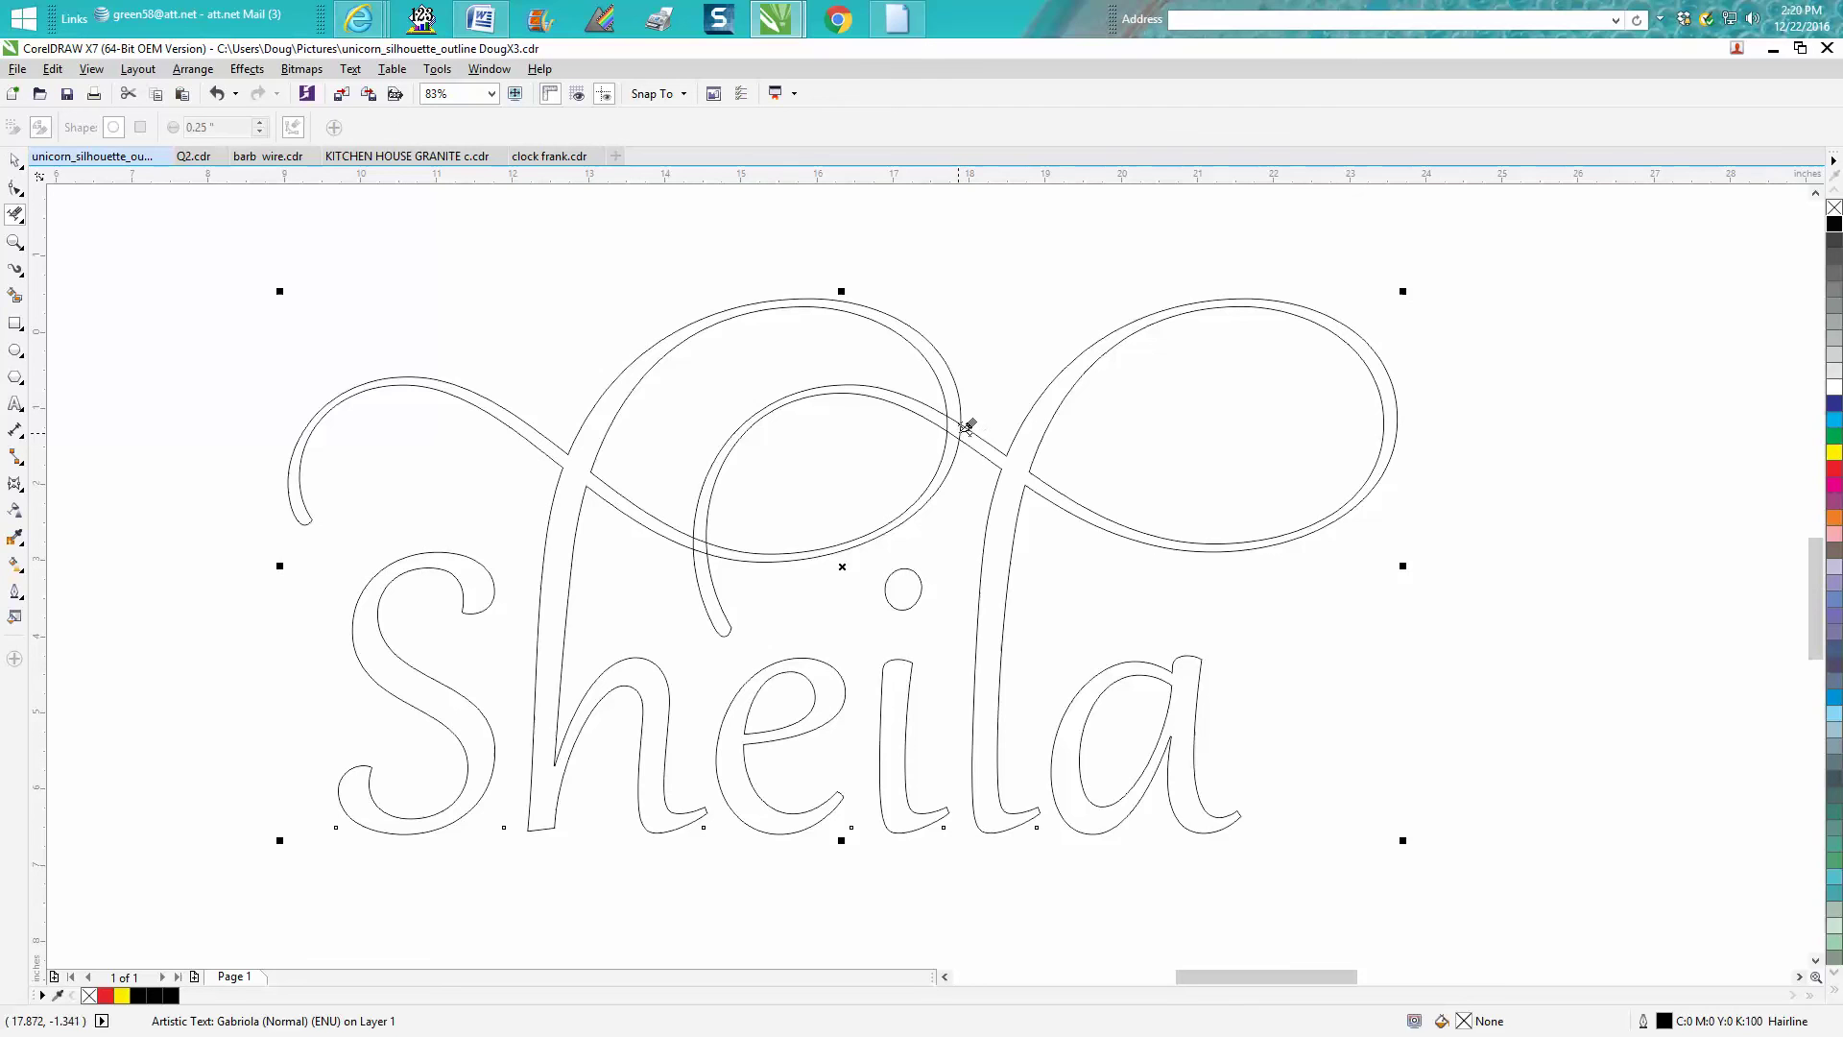